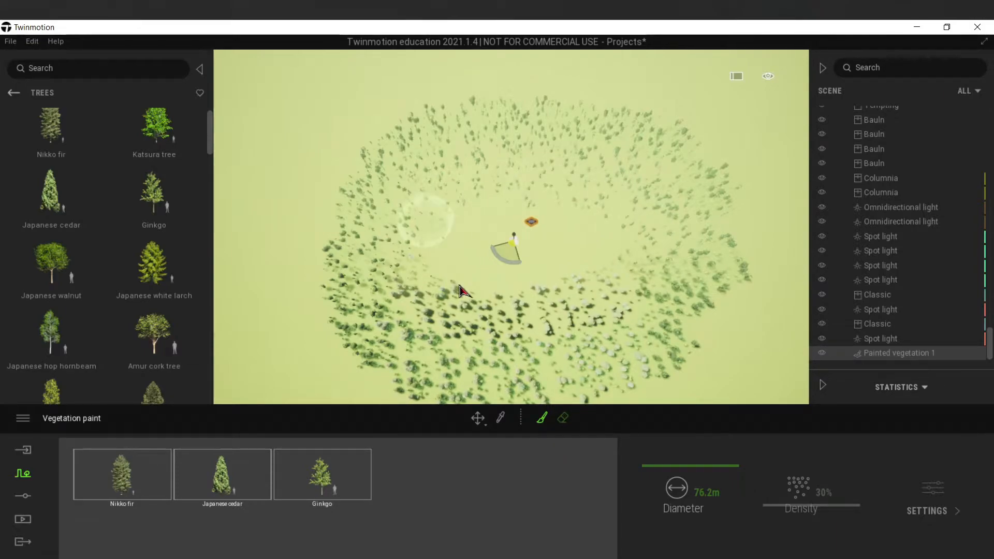
Paint Nikko fir, Japanese cedar and Ginkgo trees closer around the pavilion with a brush diameter of 16.4 m.
scroll(506, 261, "up", 5)
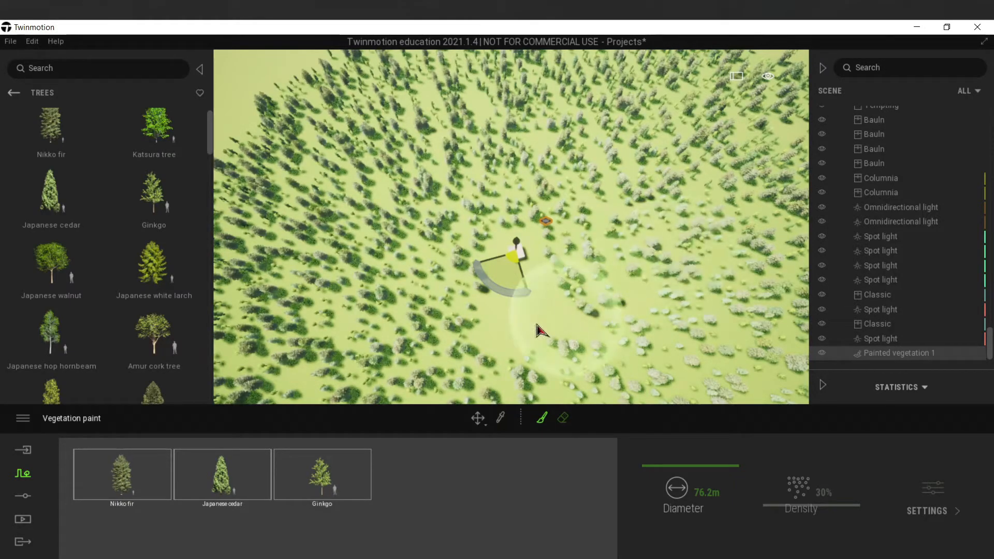
scroll(522, 332, "up", 2)
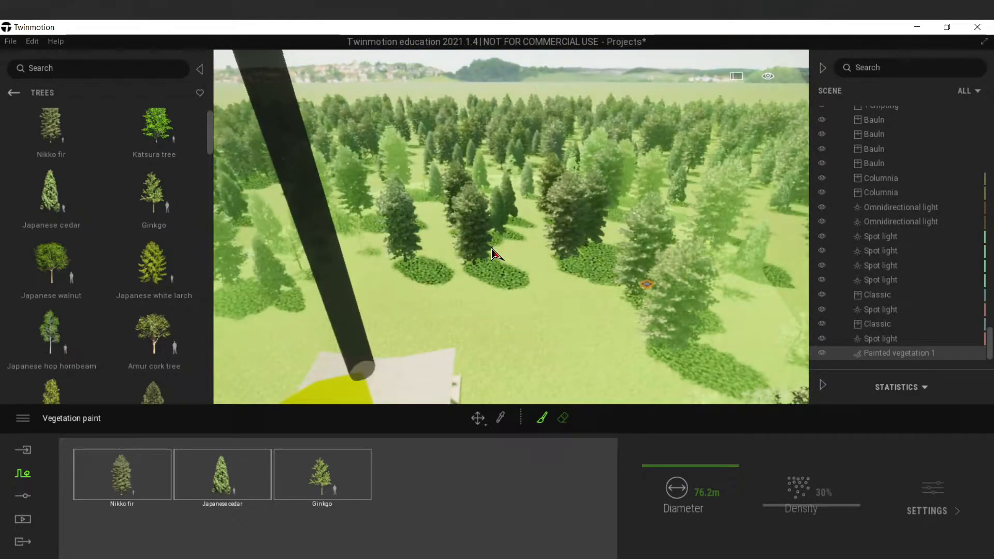
key("Escape")
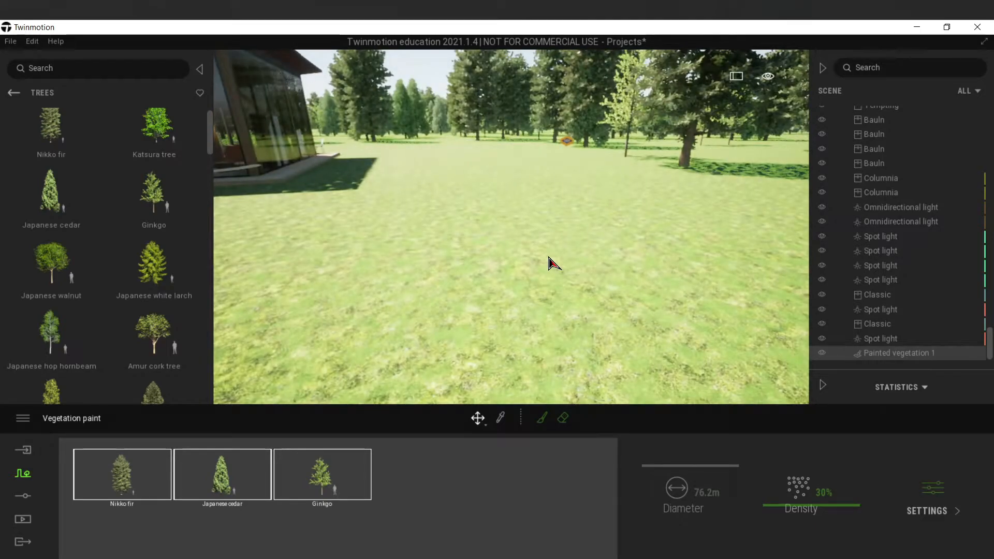
key("e")
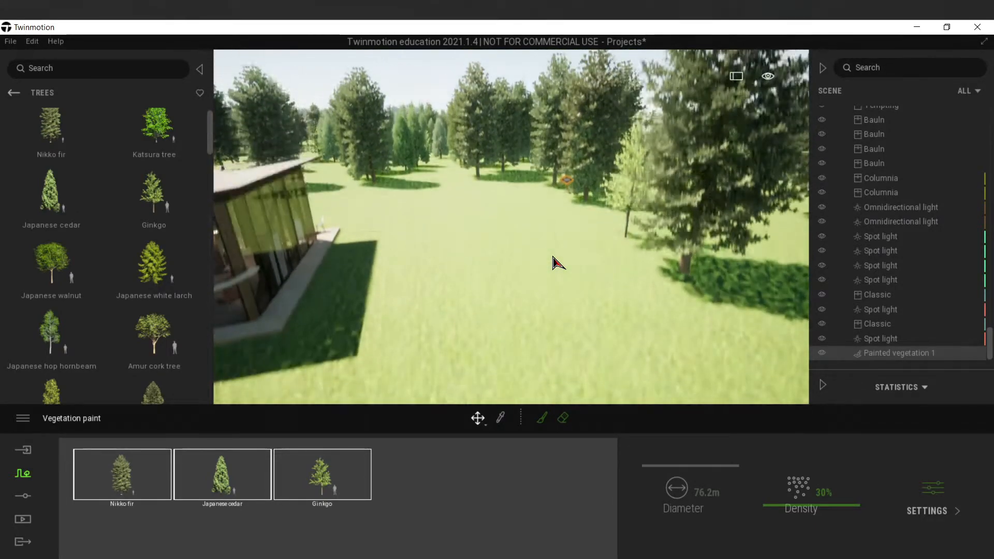
right_click_drag(549, 257, 549, 311)
right_click_drag(567, 163, 562, 252)
key("s")
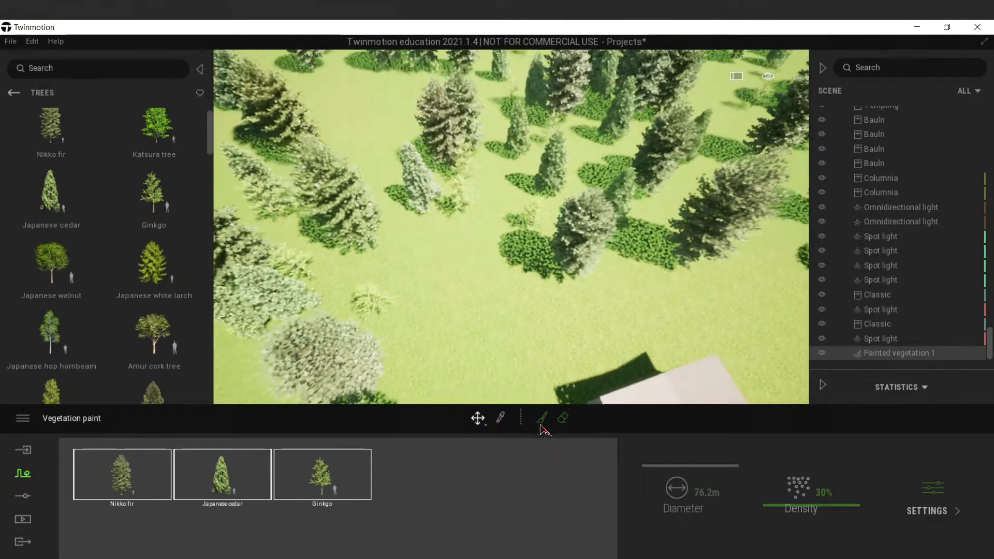
left_click(542, 421)
left_click_drag(687, 488, 688, 537)
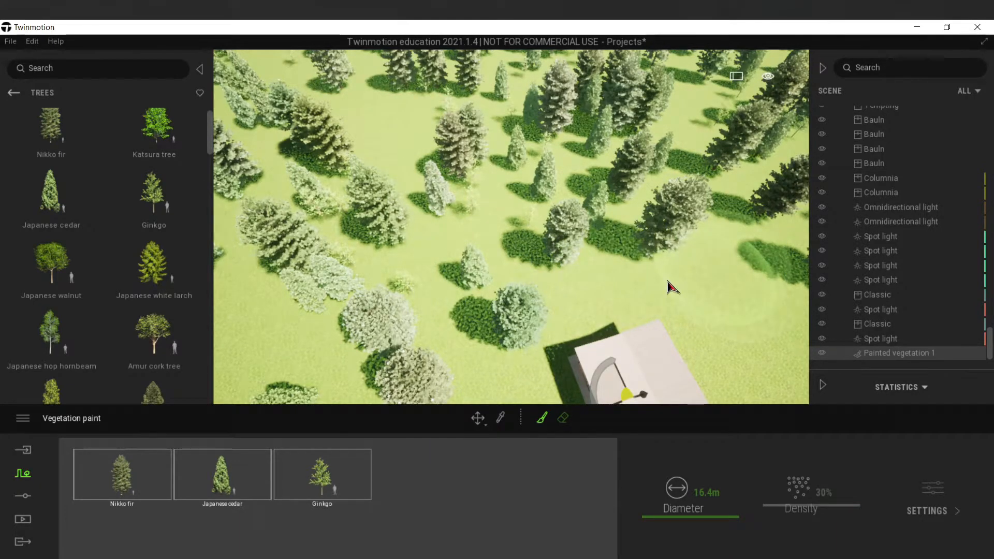
right_click_drag(668, 282, 792, 275)
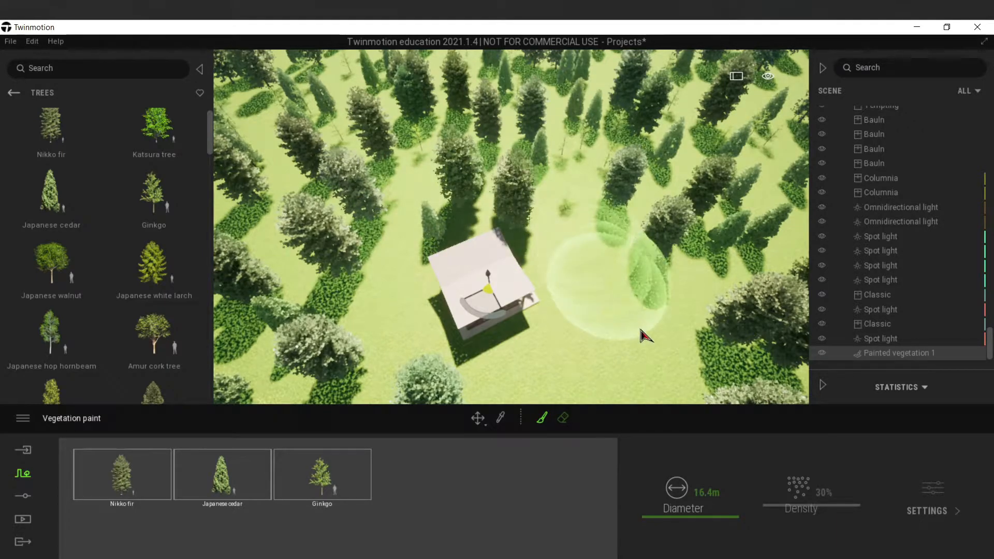
right_click_drag(604, 282, 642, 277)
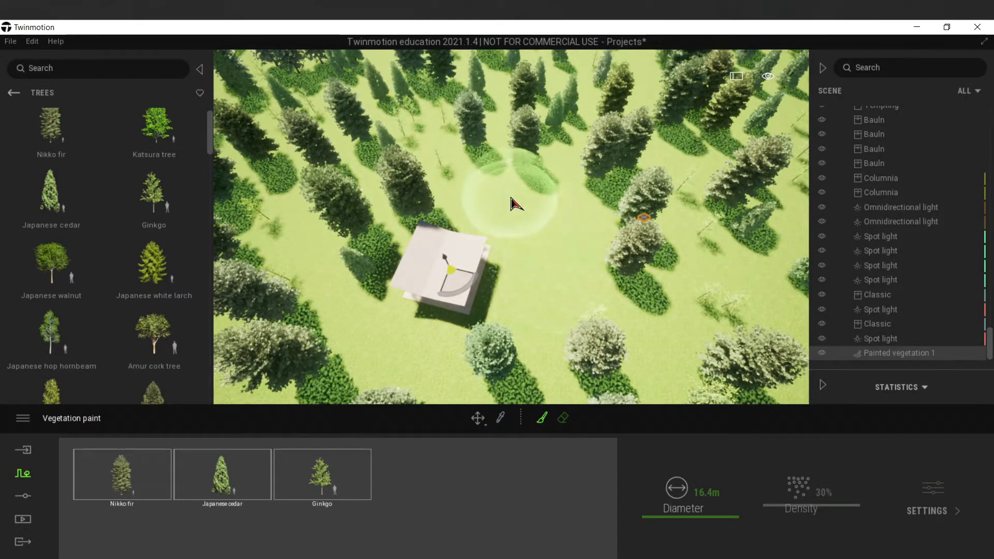
Frame the pavilion's glazed corner from near ground level and create a first media image of it.
scroll(409, 340, "up", 10)
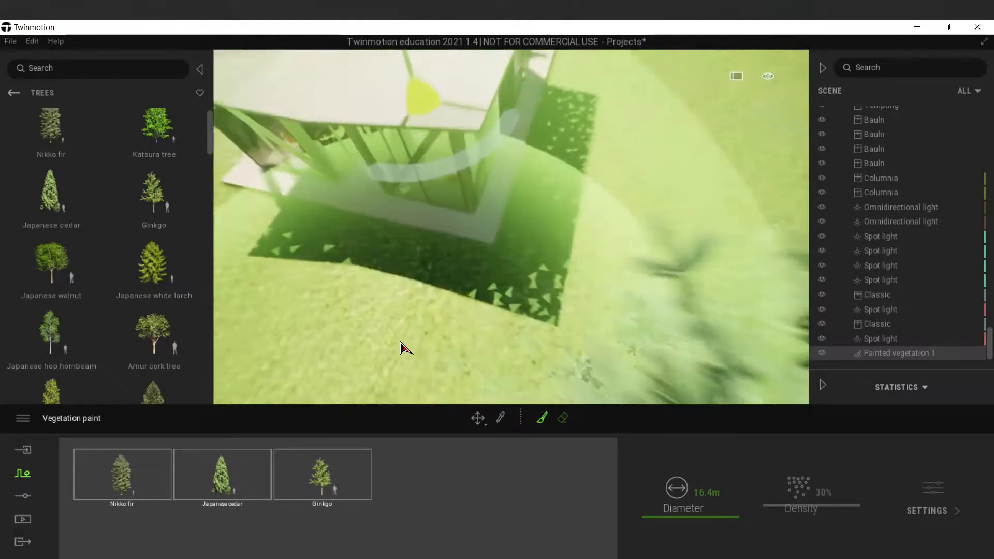
right_click_drag(409, 340, 422, 299)
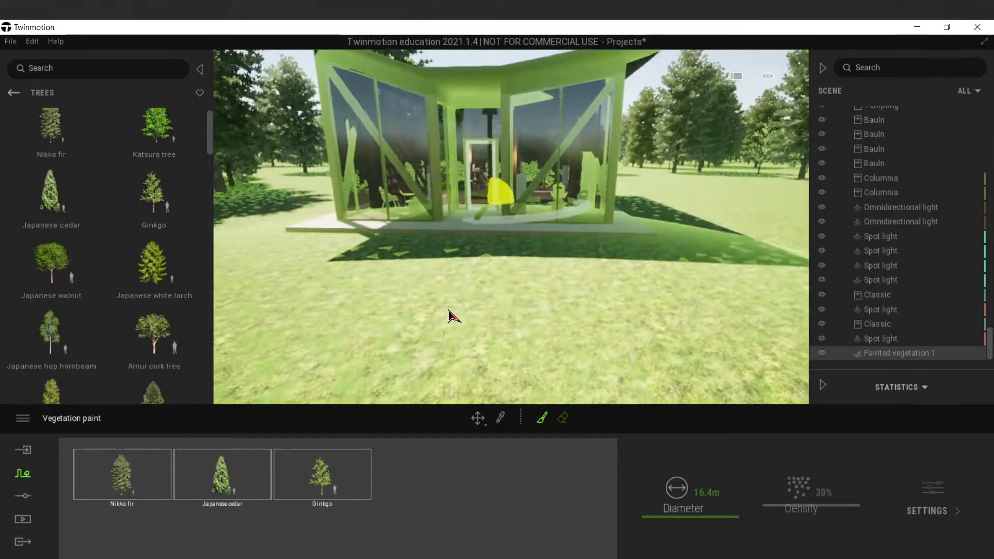
key("Escape")
right_click_drag(665, 257, 626, 225)
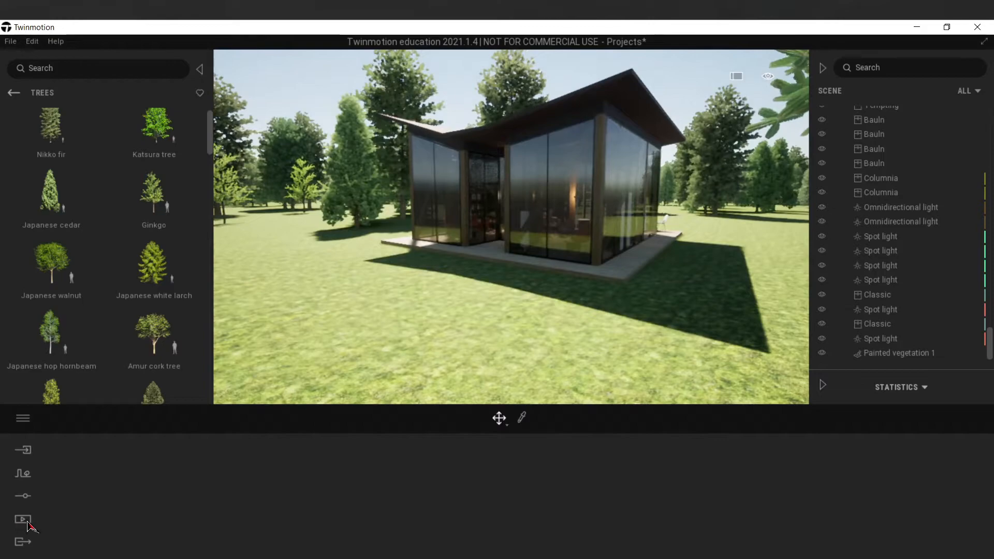
left_click(23, 520)
left_click(277, 489)
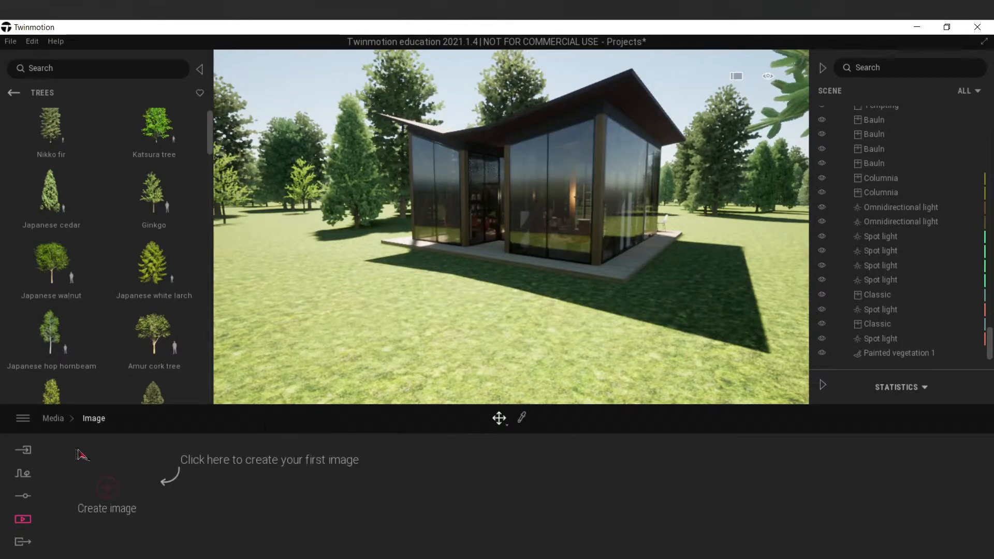
left_click(109, 488)
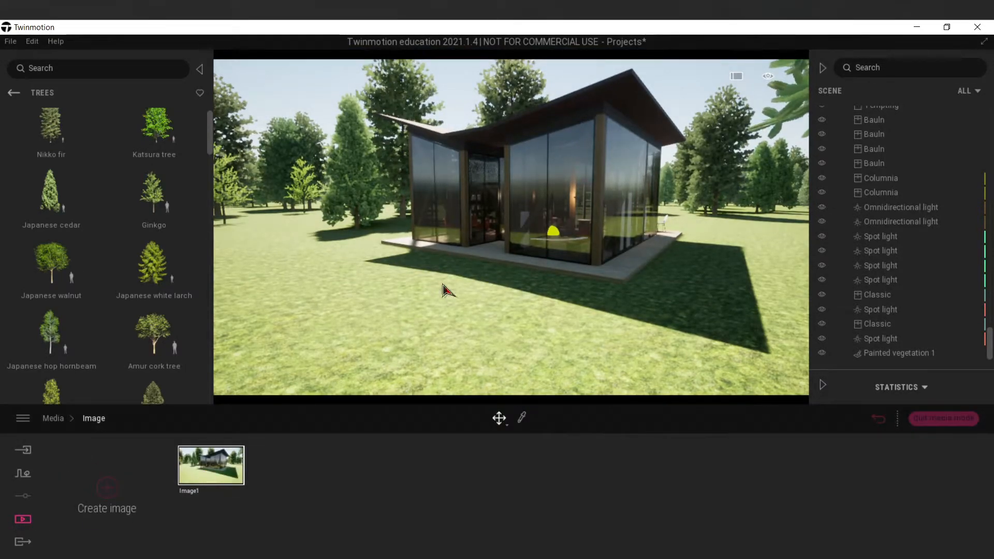
Reframe Image1 from farther back, fitting the whole pavilion and surrounding lawn with a tree branch in the foreground.
key("s")
right_click_drag(444, 290, 452, 277)
key("w")
key("s")
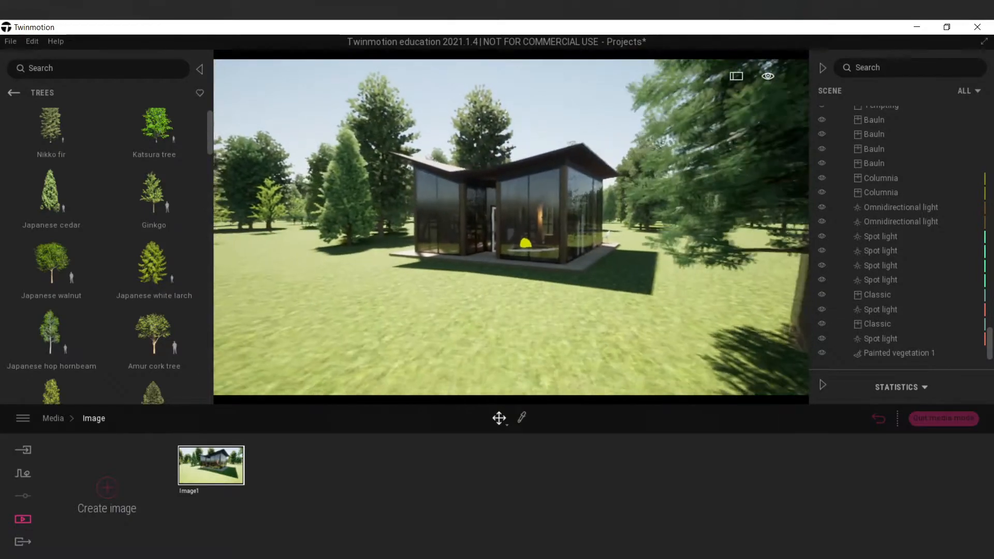
key("w")
key("s")
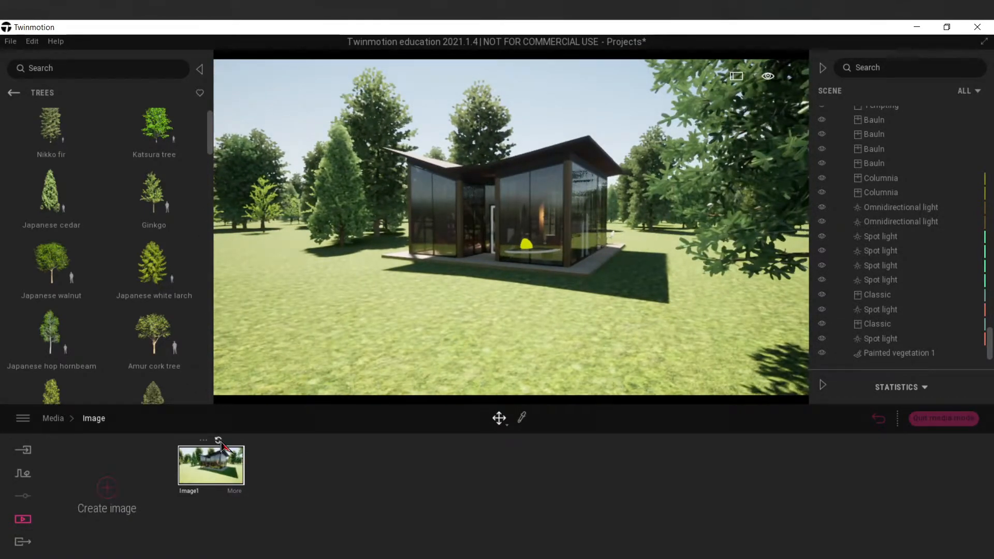
Set Image1's time of day to 20:02 and its north offset to 62, and refresh the image.
left_click(234, 491)
left_click(301, 492)
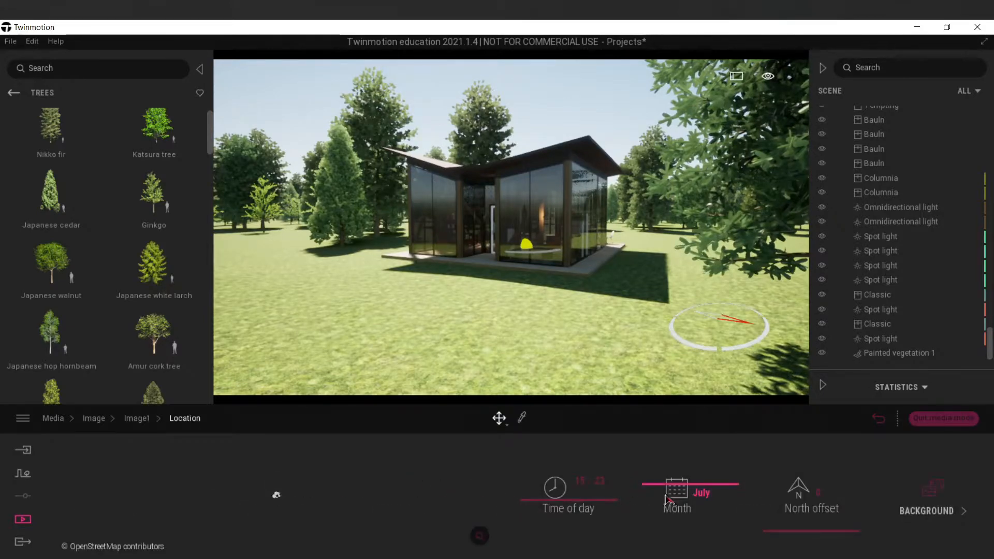
mouse_move(600, 512)
left_mouse_down()
mouse_move(590, 469)
mouse_move(586, 514)
left_mouse_up()
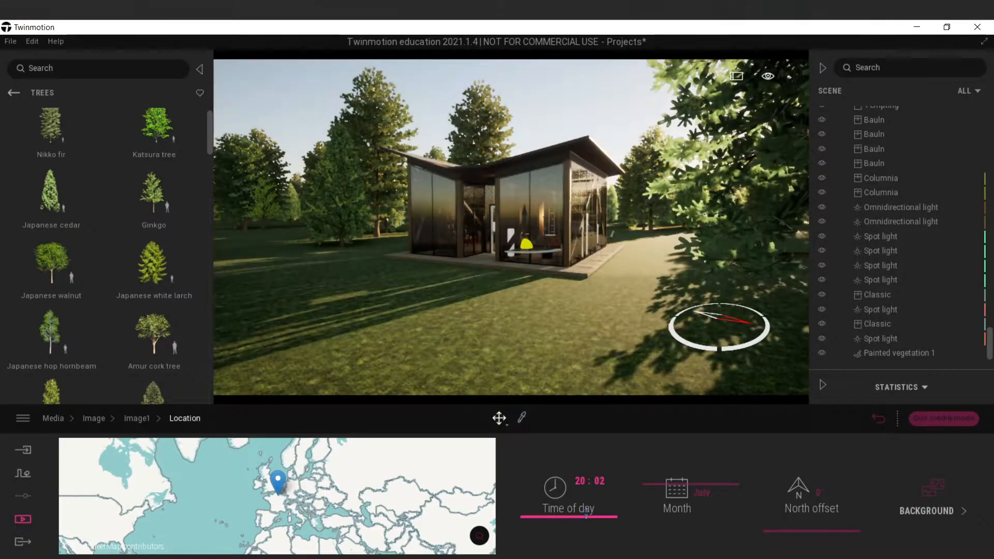
left_click_drag(772, 531, 770, 516)
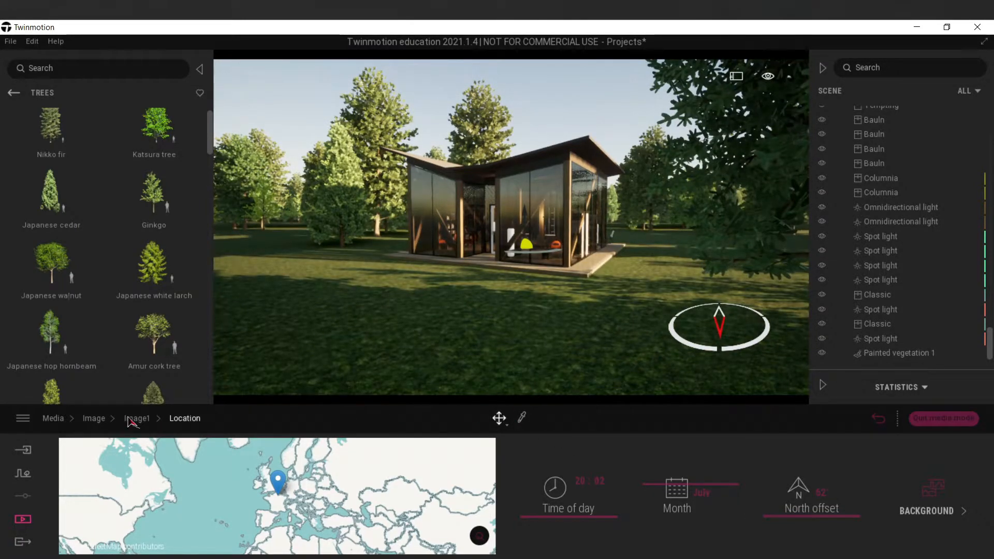
left_click(94, 419)
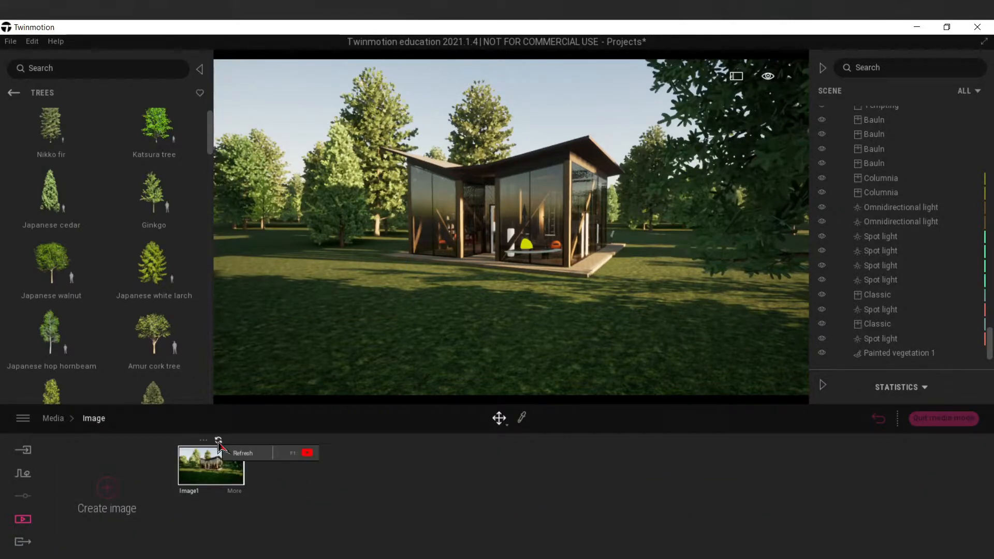
Look through the animated and cutout people in the characters library and open the Groups category.
left_click(15, 93)
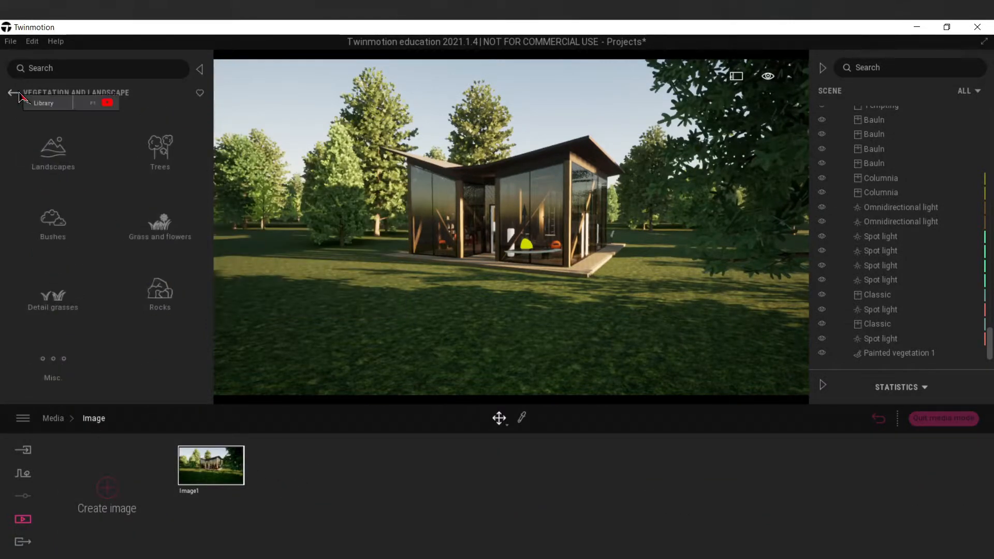
left_click(19, 94)
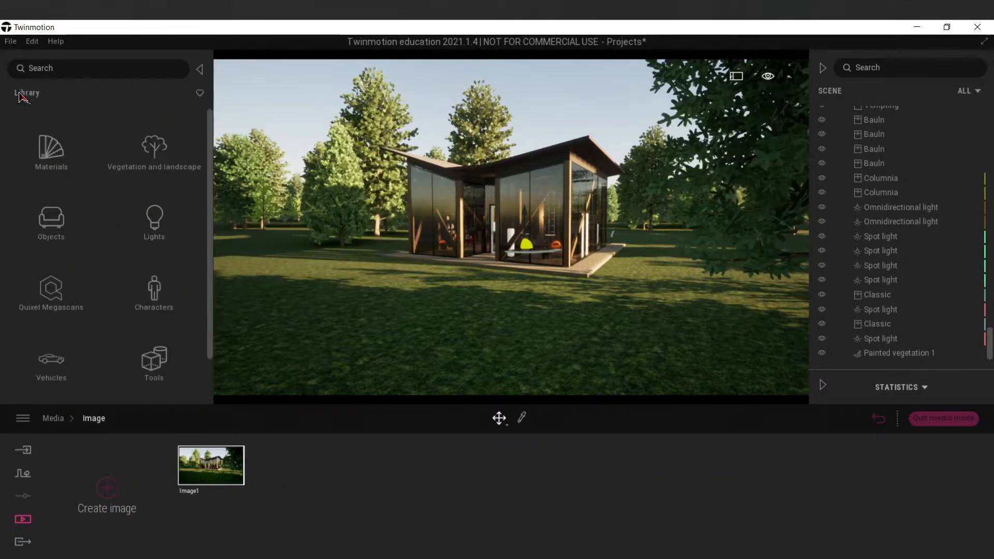
left_click(154, 298)
left_click(53, 139)
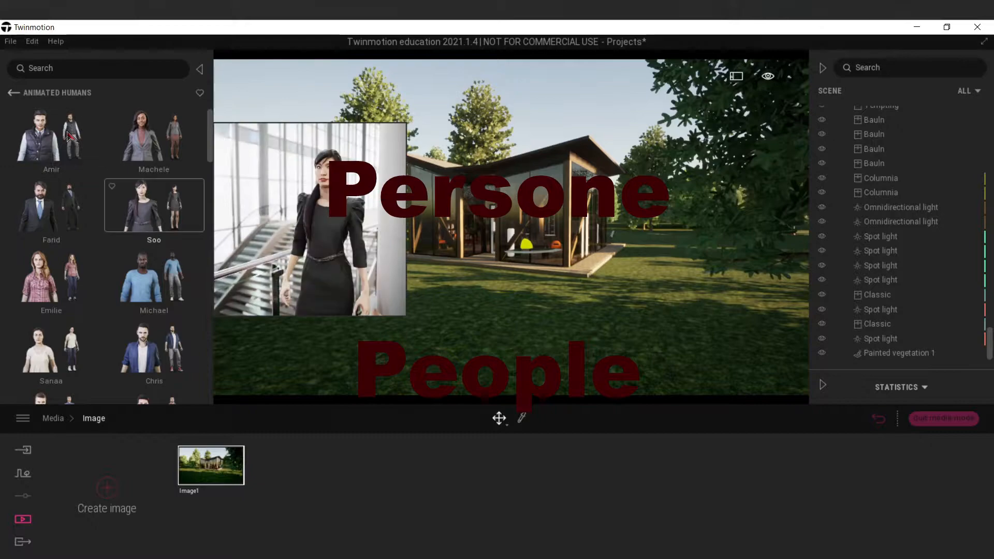
left_click(15, 94)
left_click(160, 217)
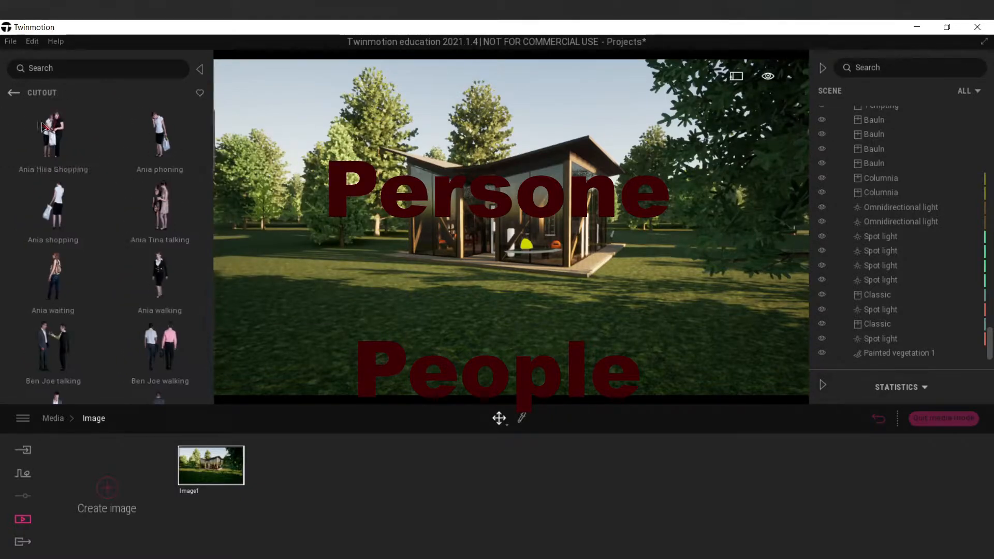
left_click(14, 93)
left_click(50, 286)
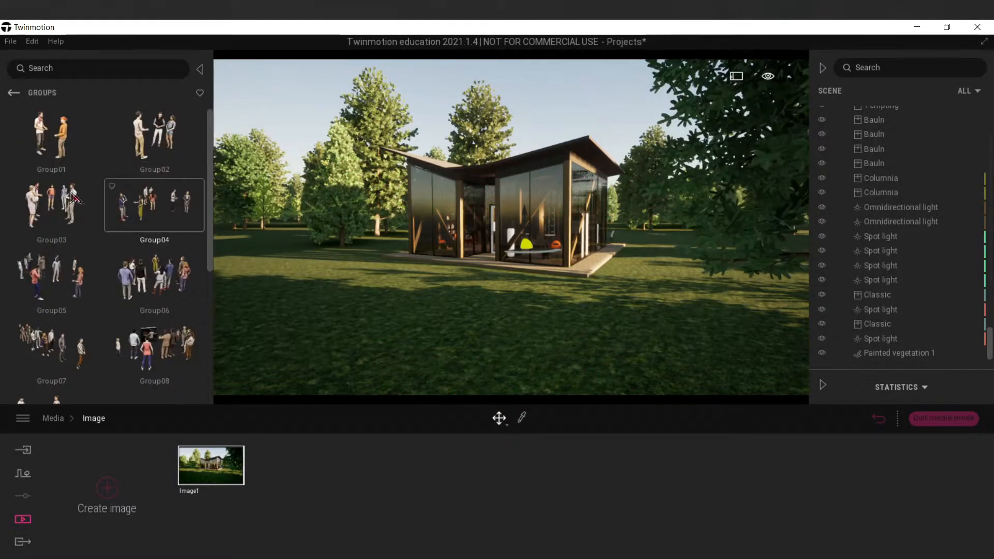
Place the hopscotch group Group09 on the lawn near the trees, left of the pavilion.
scroll(67, 212, "down", 3)
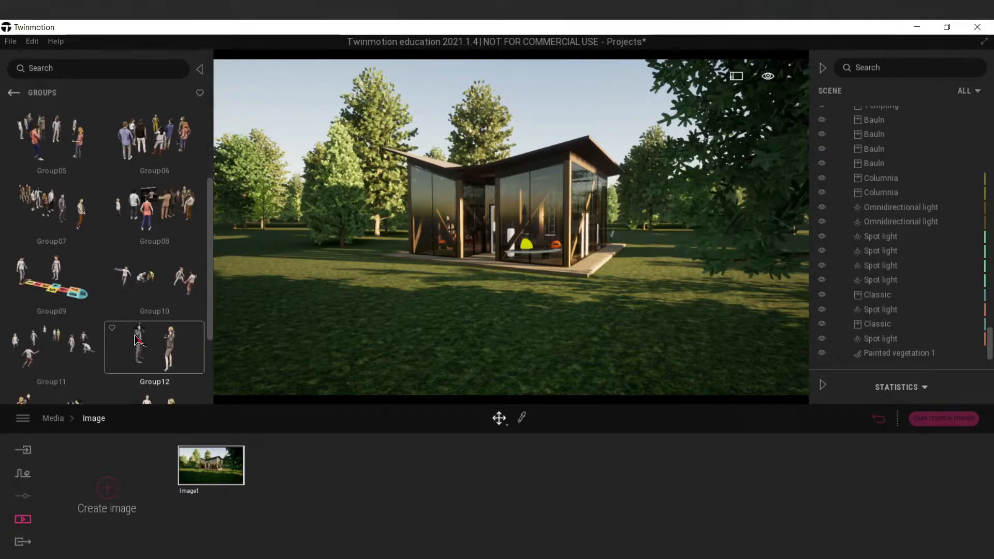
scroll(137, 339, "down", 1)
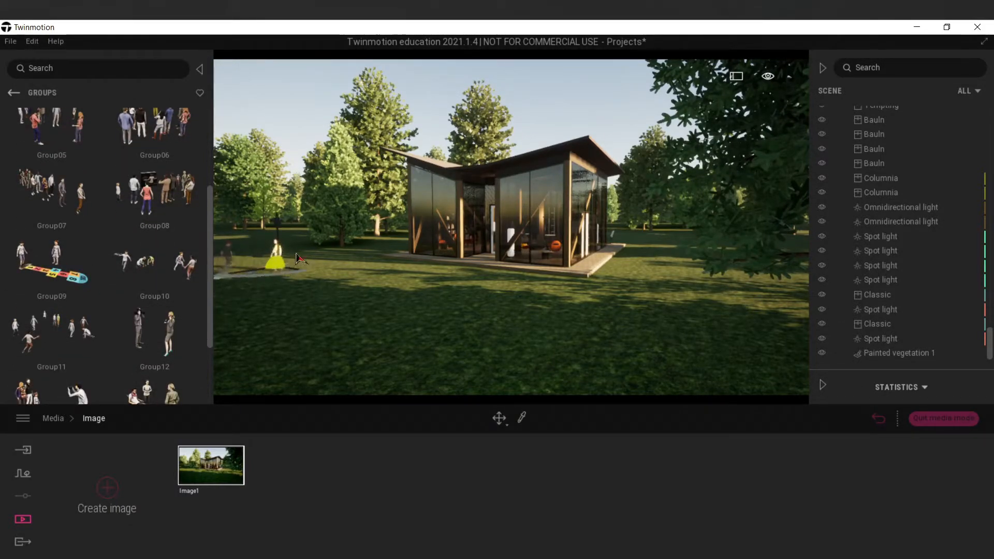
left_click(278, 267)
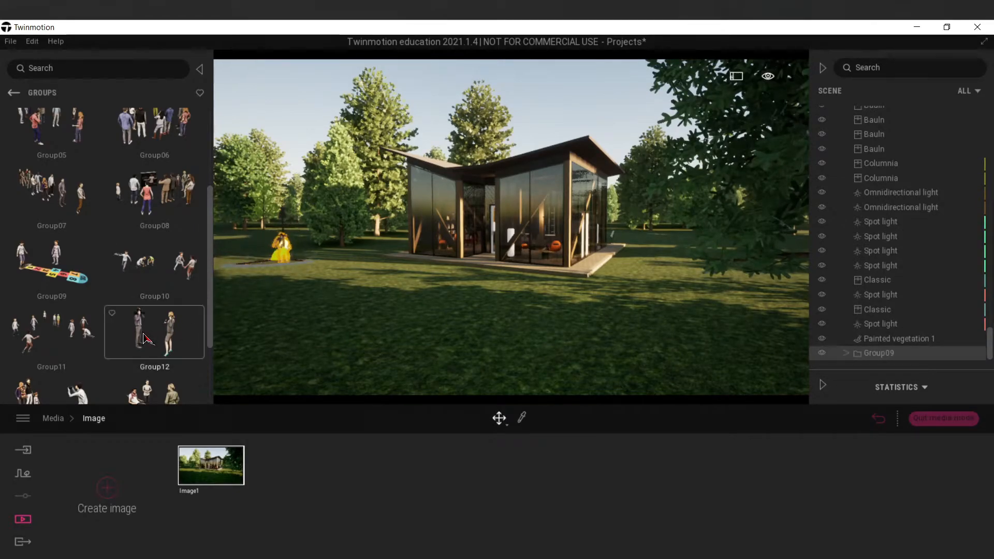
Place Group12 on the lawn left of the pavilion, move it farther back and rotate its two figures apart.
left_click(329, 327)
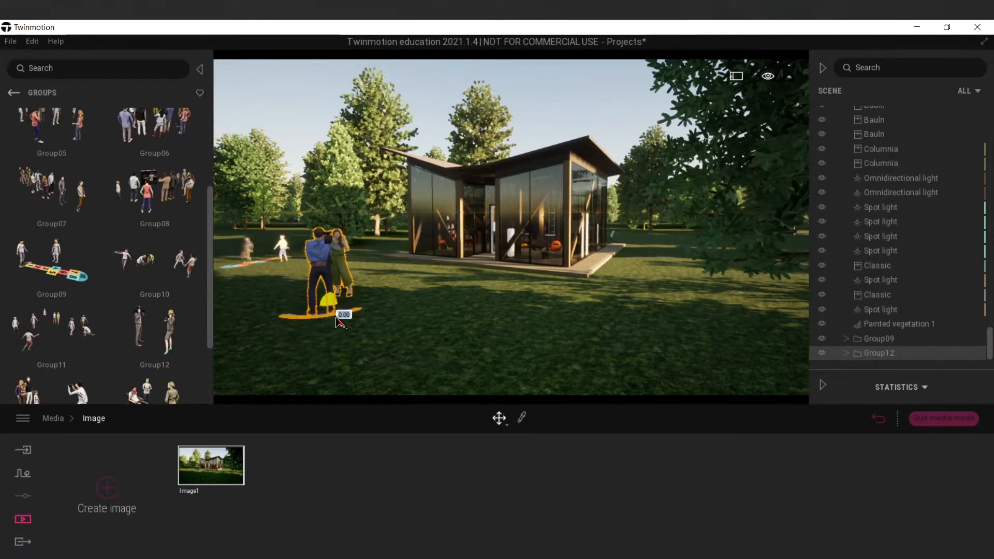
left_click_drag(337, 322, 314, 272)
left_click(321, 287)
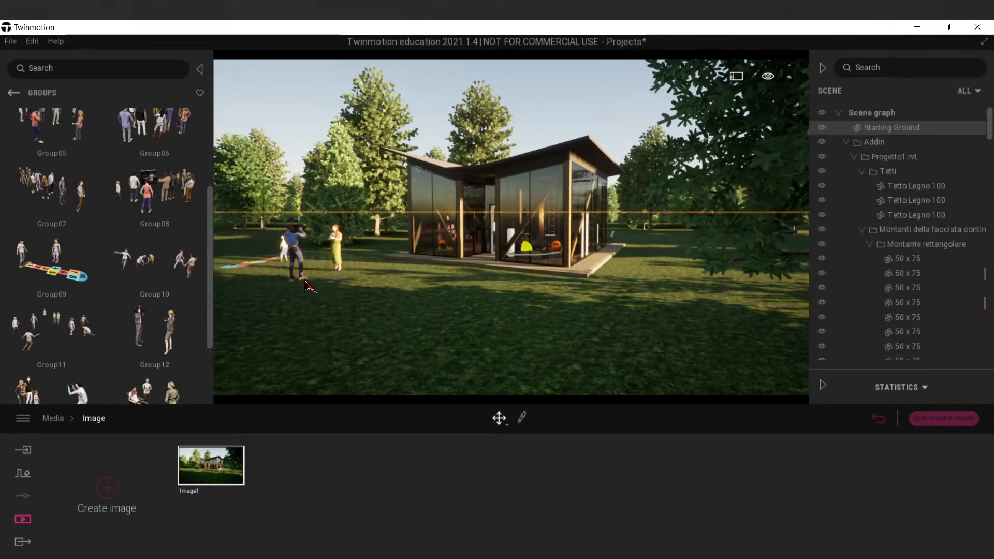
left_click(303, 275)
left_click_drag(312, 286, 269, 261)
Select the hopscotch group Group09 and delete it from the lawn.
left_click(271, 259)
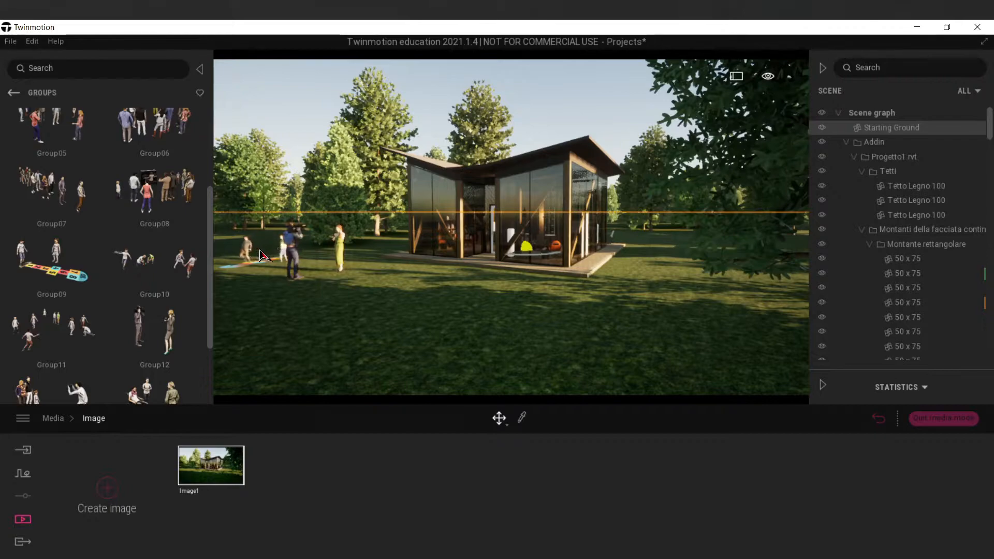
left_click(289, 254)
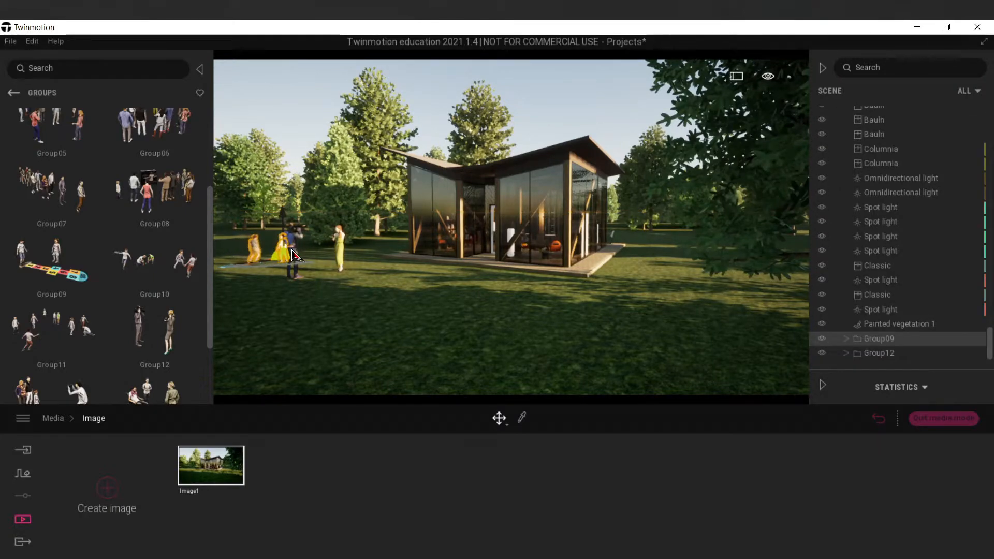
Place Group13 on the lawn right of the pavilion and rotate it so the photographer faces the other figures.
scroll(150, 357, "down", 3)
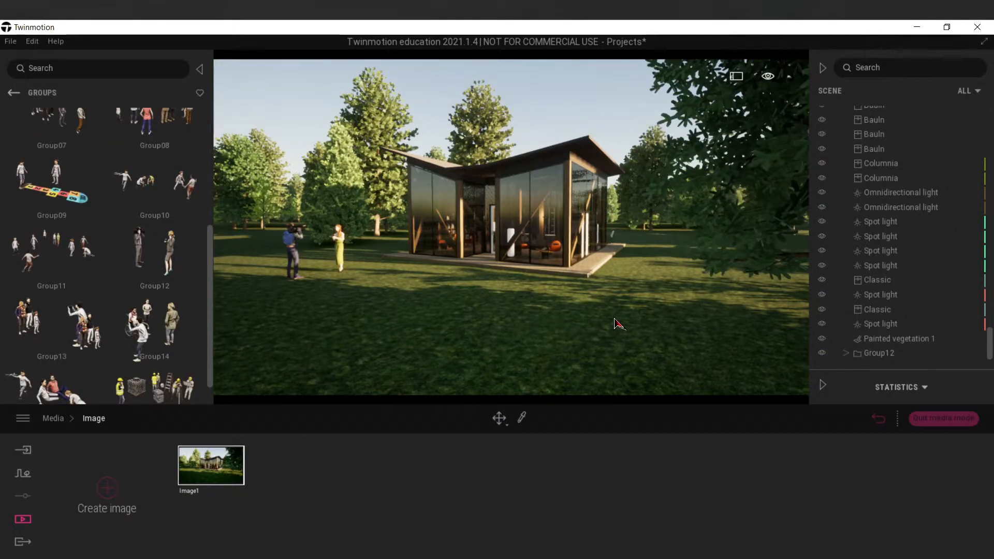
left_click_drag(614, 319, 656, 282)
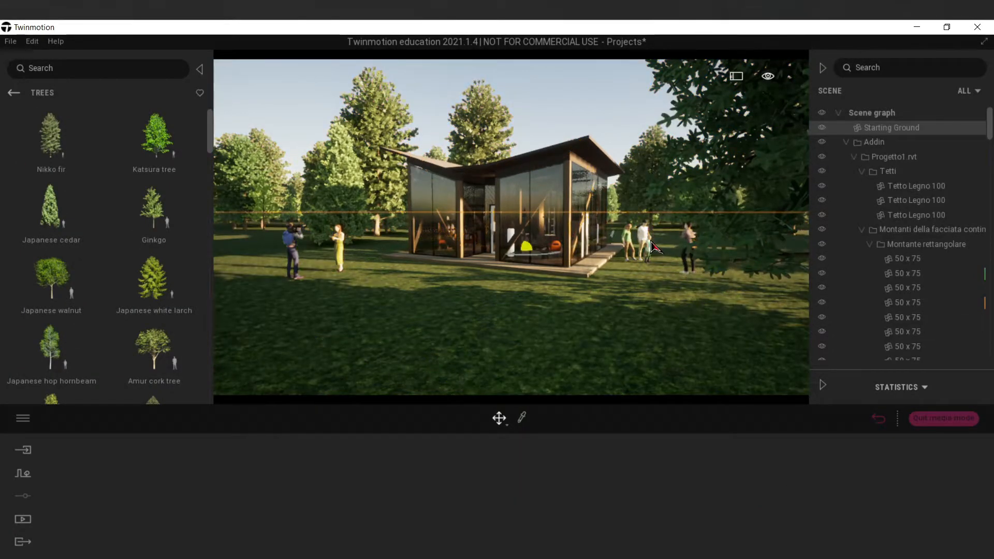
left_click(660, 267)
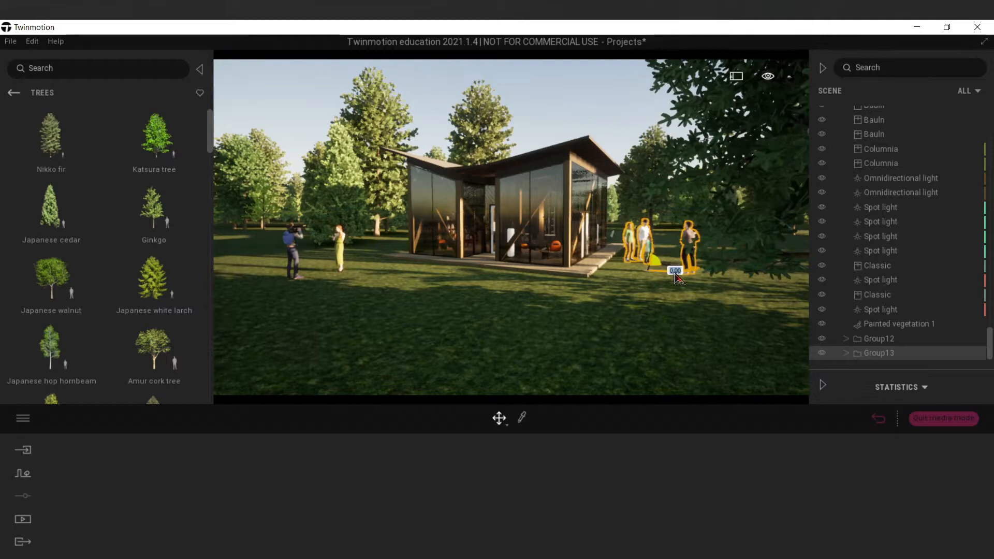
left_click_drag(676, 277, 689, 273)
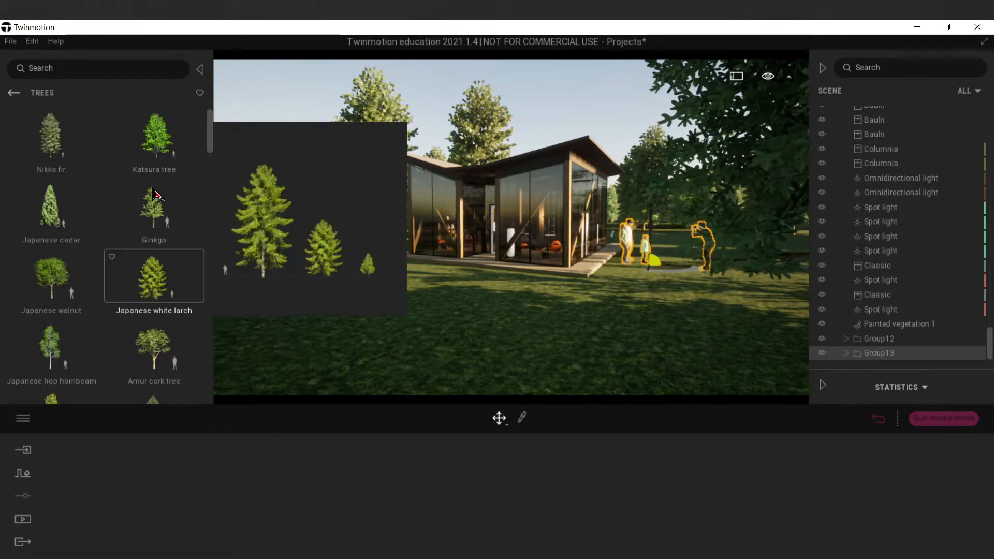
Place people group Group14 on the lawn by the pavilion's left end and Group11 farther left near the trees.
left_click(16, 95)
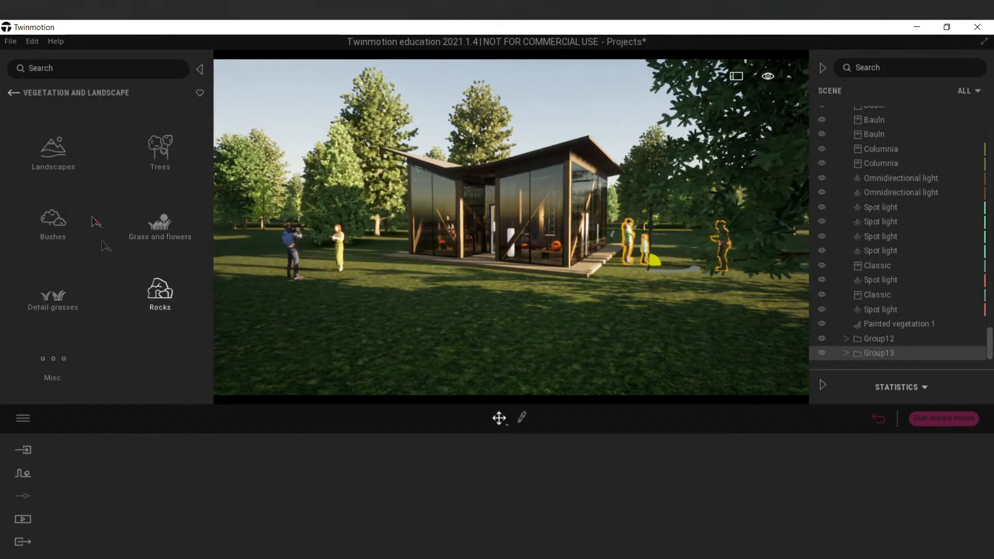
left_click(14, 93)
left_click(143, 292)
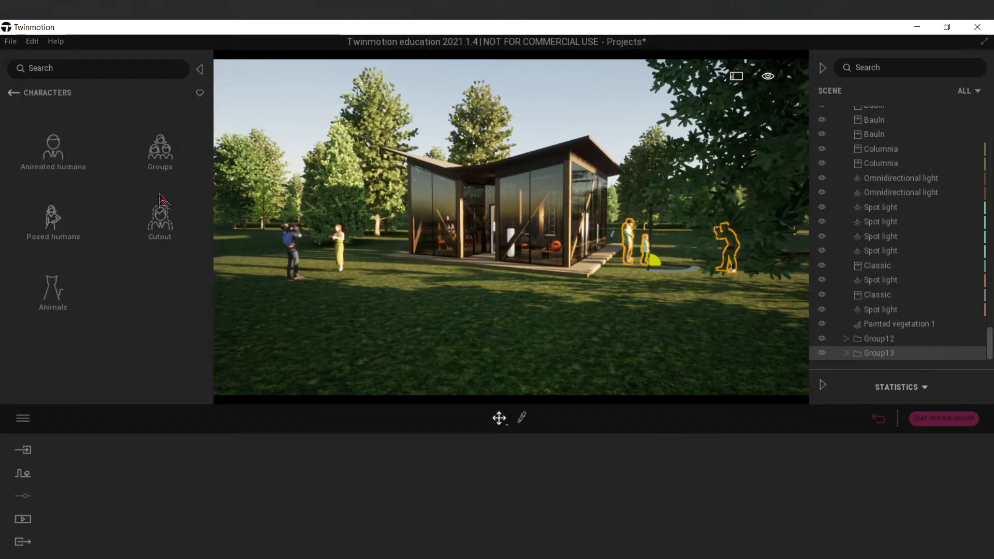
left_click(160, 150)
scroll(143, 318, "down", 2)
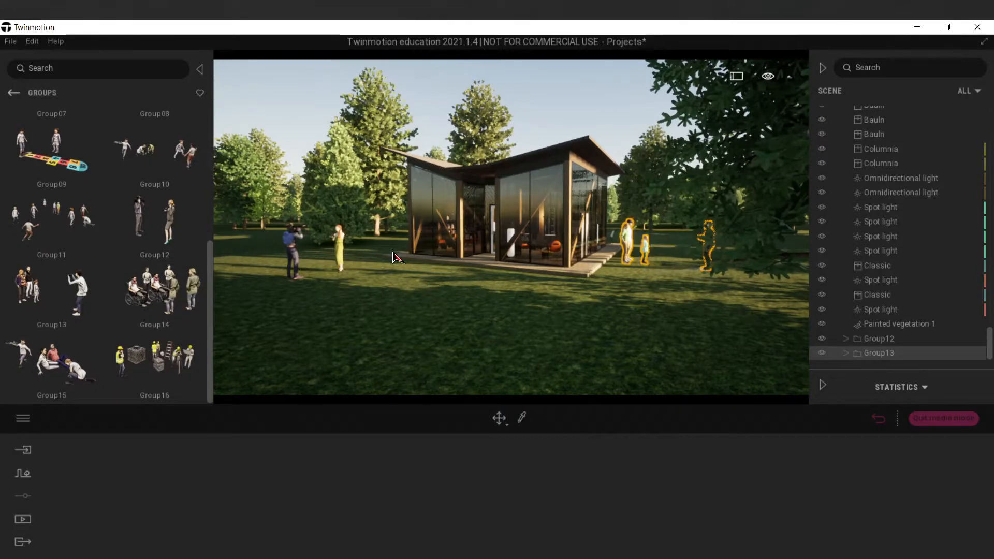
left_click(418, 303)
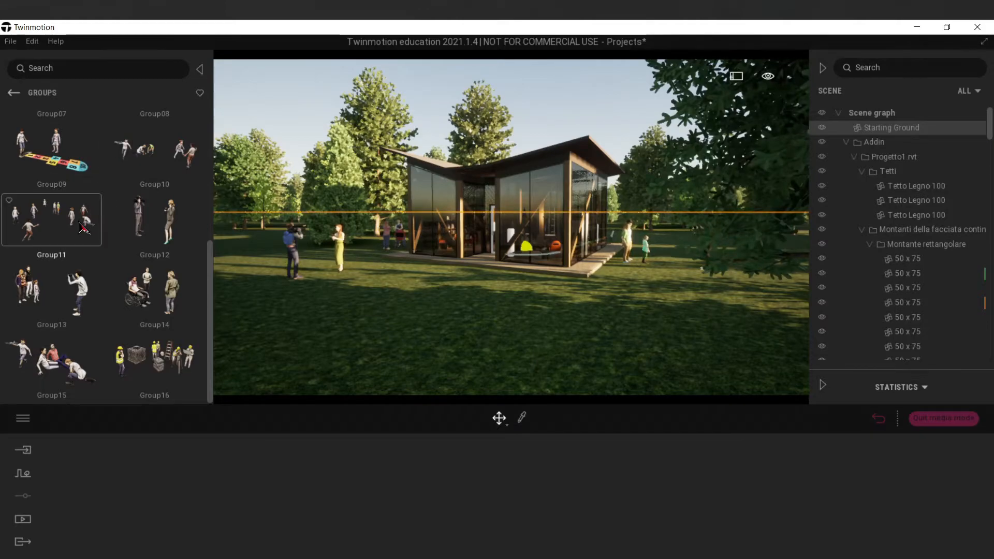
left_click_drag(81, 228, 252, 257)
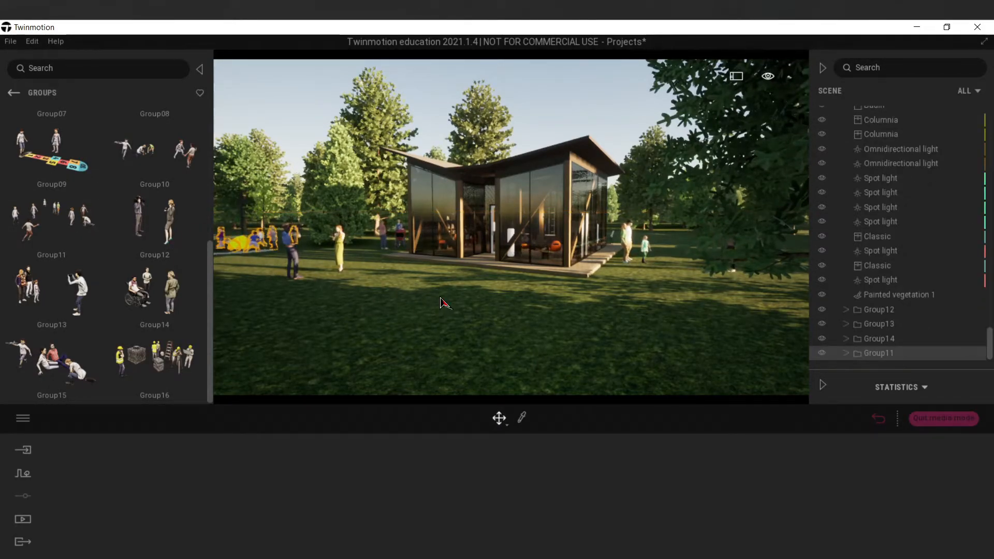
Go inside the pavilion and place the animated human Amir on the floor beside the wooden chair near the lit floor lamp.
key("w")
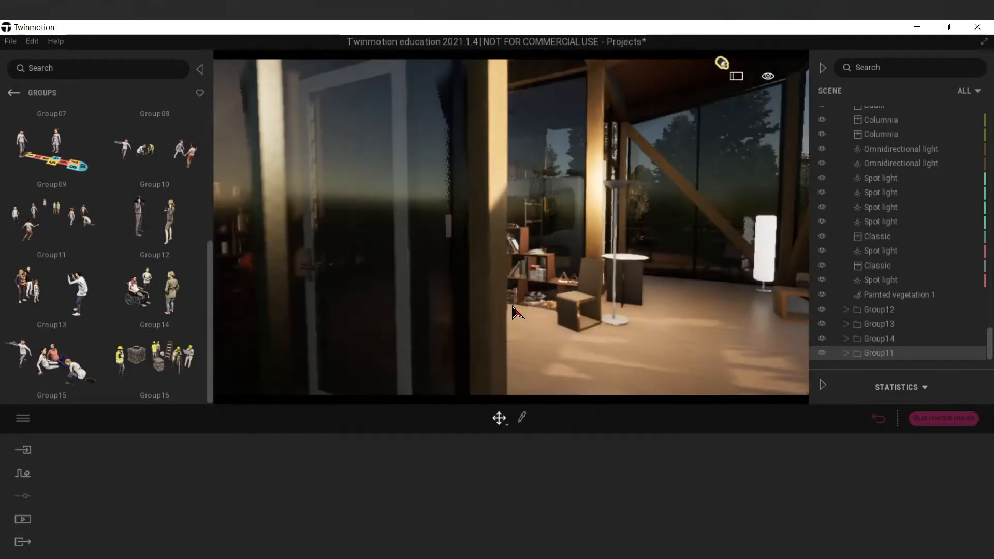
key("w")
key("s")
right_click_drag(512, 313, 559, 304)
key("a")
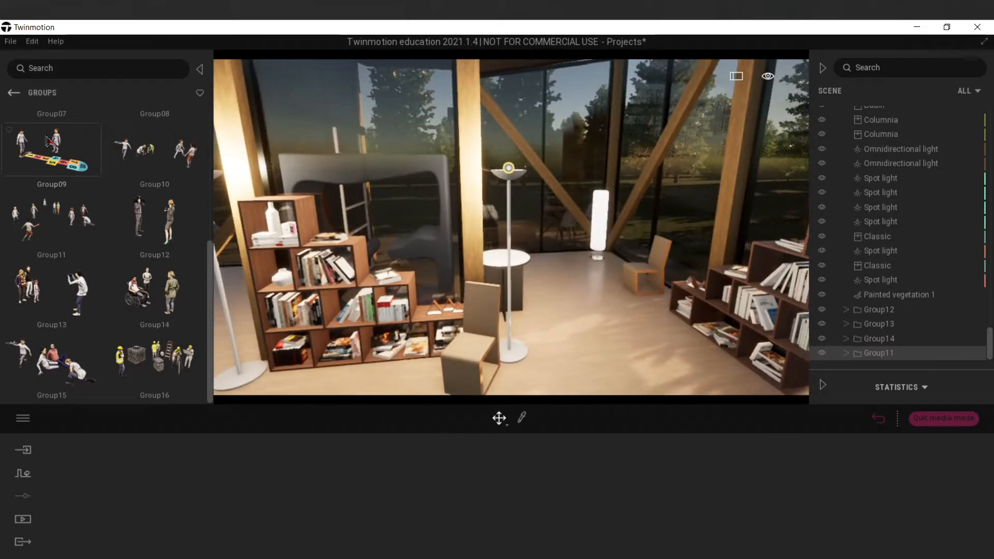
left_click(13, 92)
left_click(51, 151)
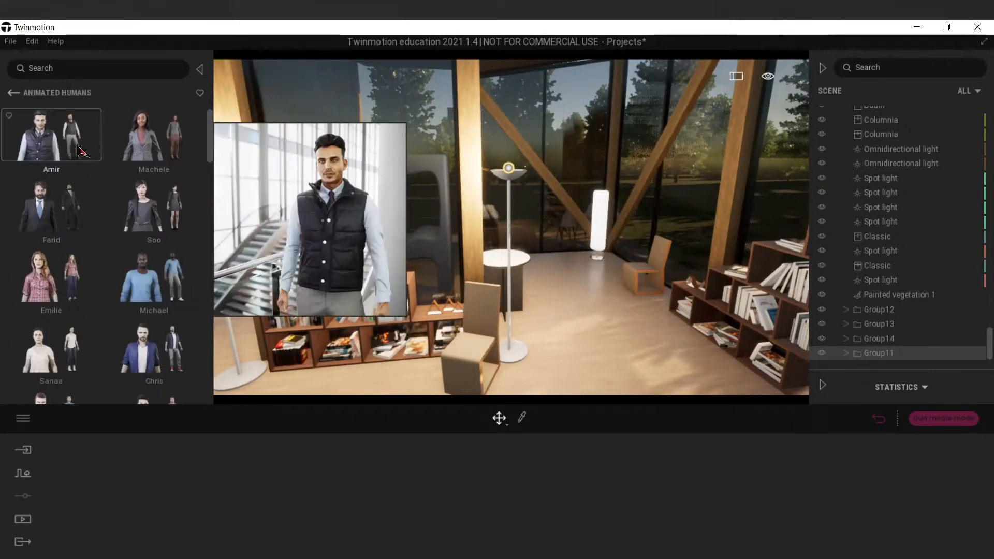
left_click_drag(619, 289, 627, 299)
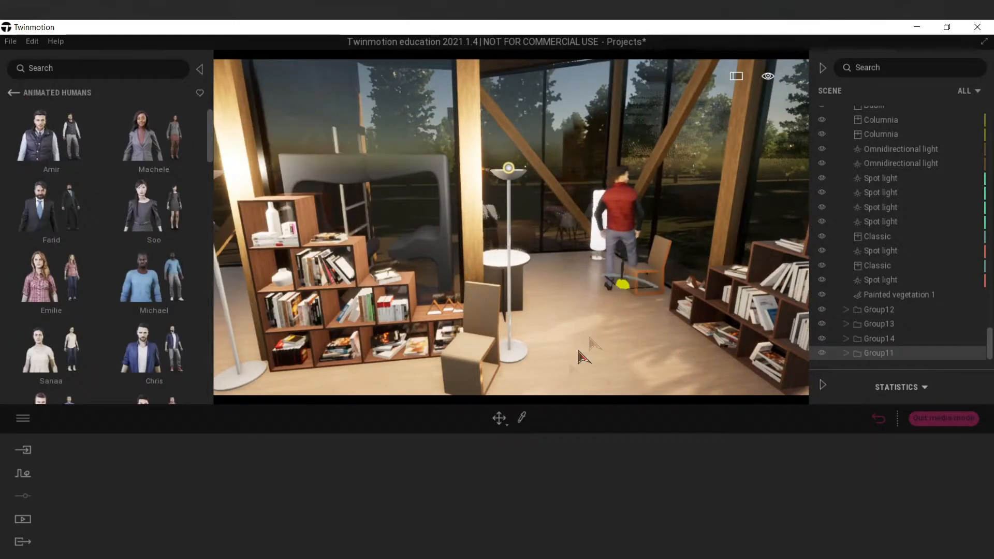
left_click_drag(584, 357, 586, 359)
Give Amir the Sitting pose with the Sitting 3 animation and seat him on the wooden chair.
left_click(505, 489)
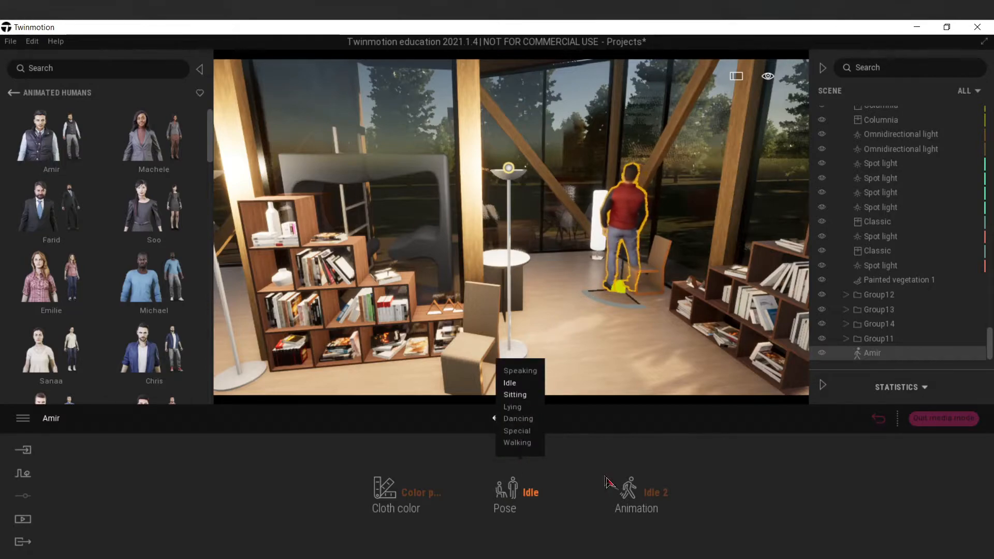
left_click(630, 489)
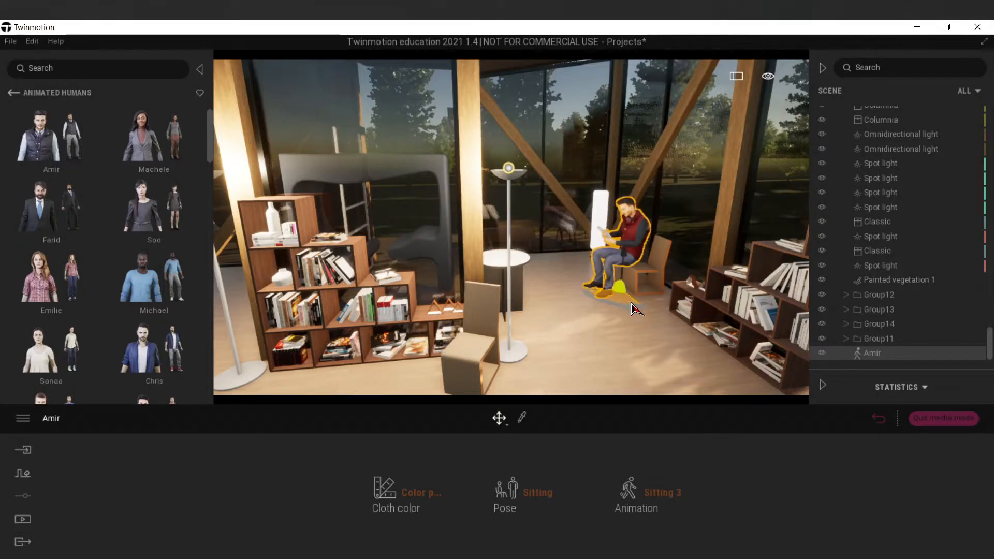
left_click(628, 347)
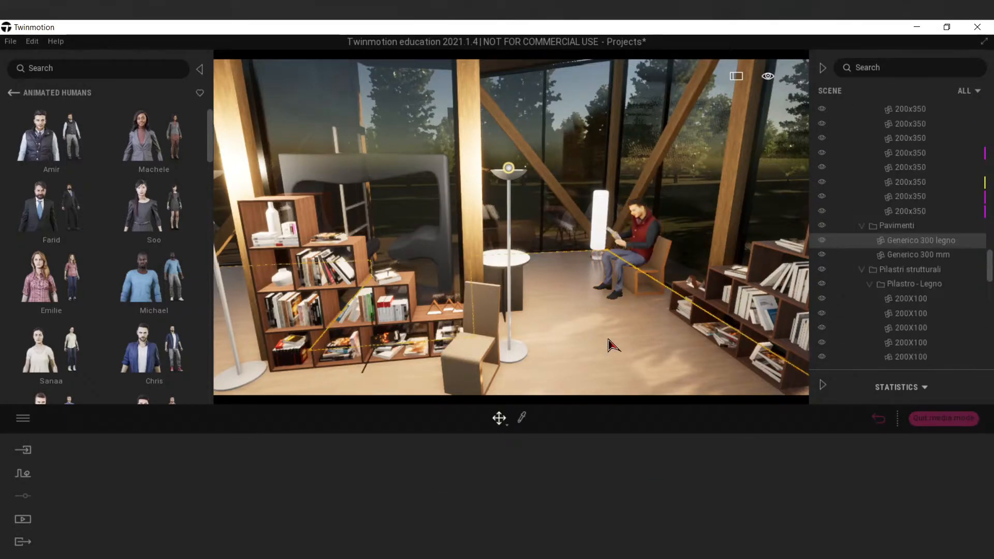
Place the animated human Soo on the orange chair behind the yellow table, using the Sitting pose and Sitting 4 animation.
right_click_drag(611, 340, 583, 300)
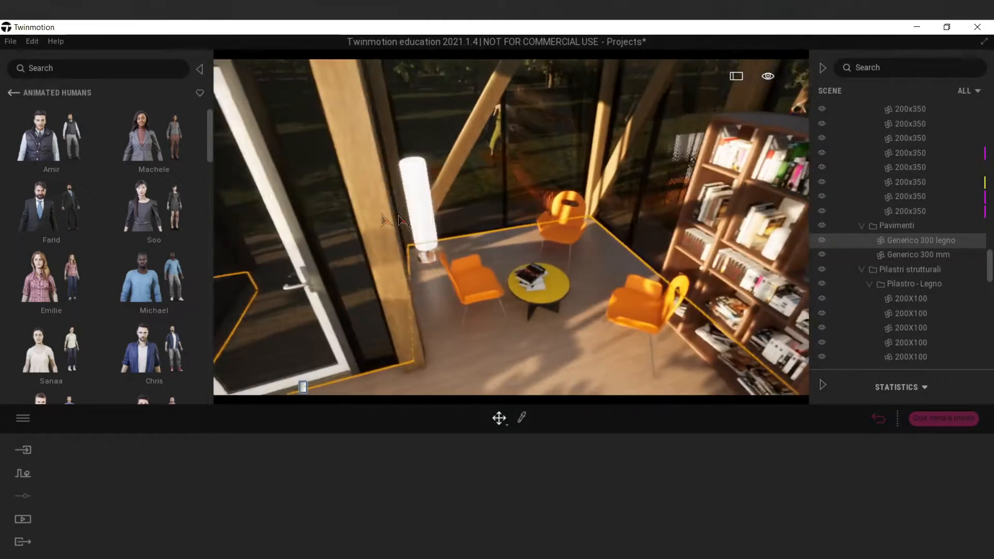
left_click_drag(153, 210, 568, 310)
left_click_drag(585, 275, 582, 270)
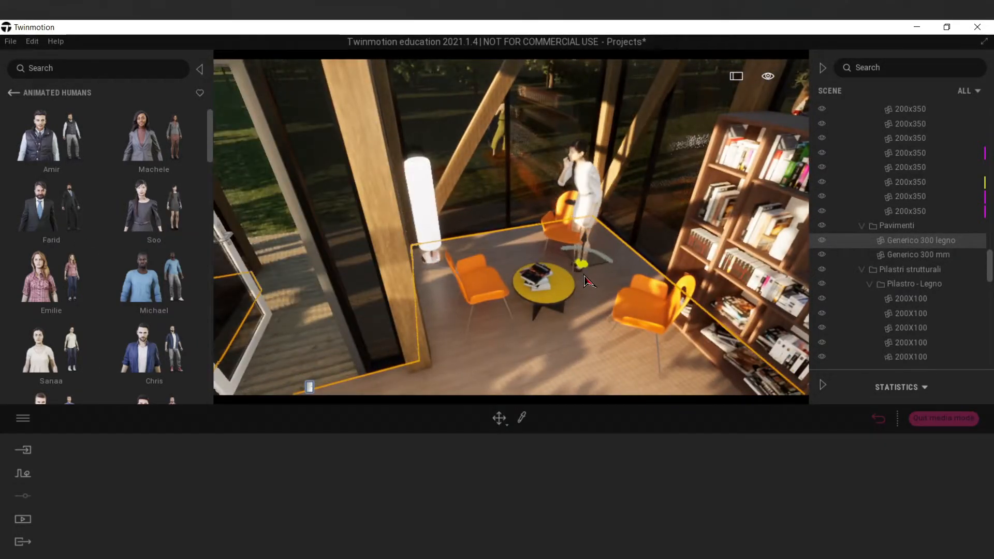
left_click(517, 481)
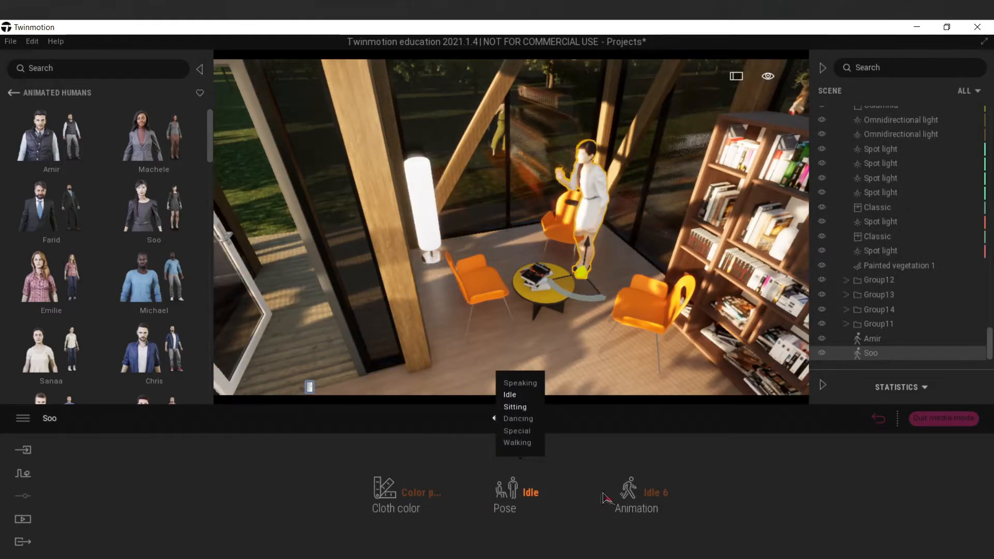
left_click(515, 407)
left_click(629, 489)
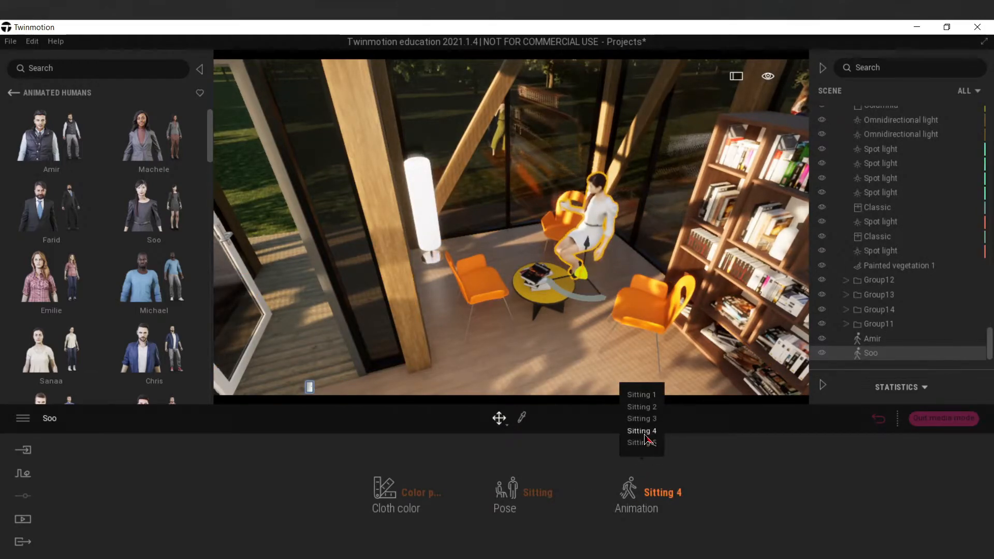
left_click(642, 433)
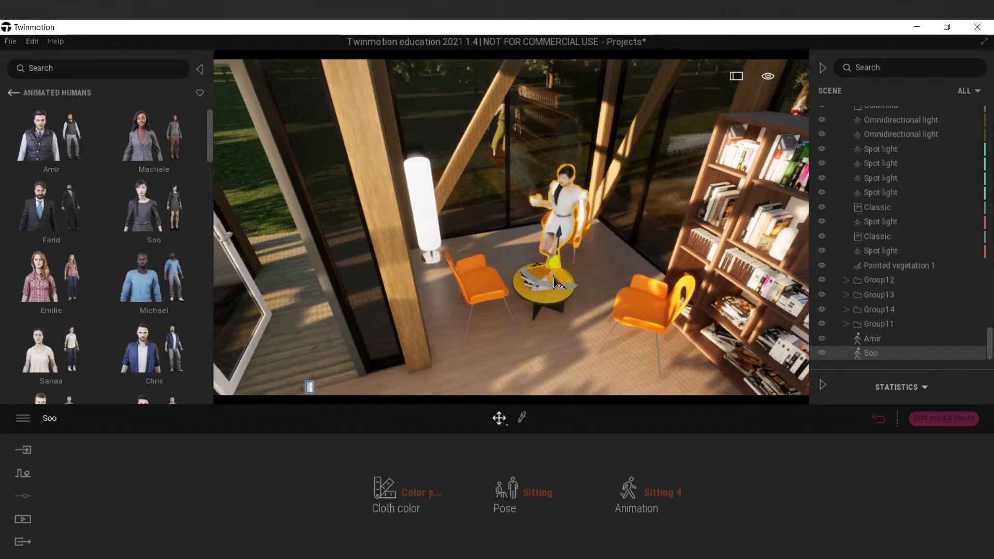
left_click(619, 291)
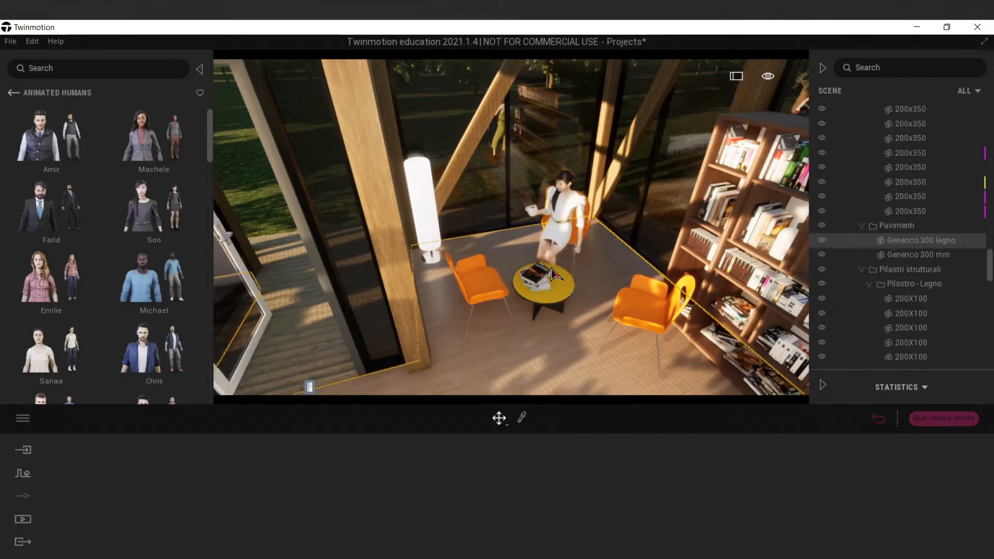
Place the animated human Farid on the orange chair beside the bookcase, using the Sitting pose and Sitting 3 animation, facing the yellow table.
scroll(557, 313, "up", 5)
scroll(557, 314, "down", 4)
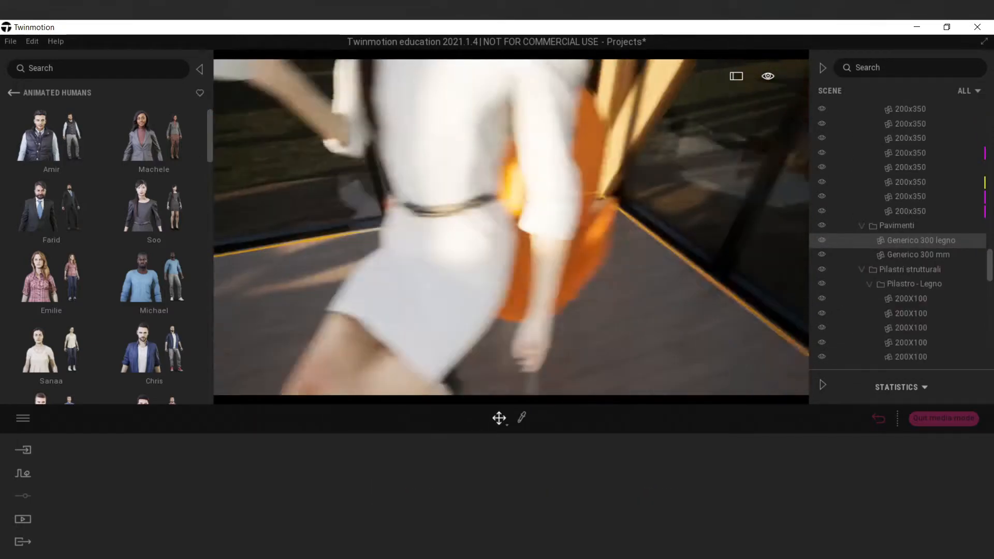
scroll(533, 310, "down", 5)
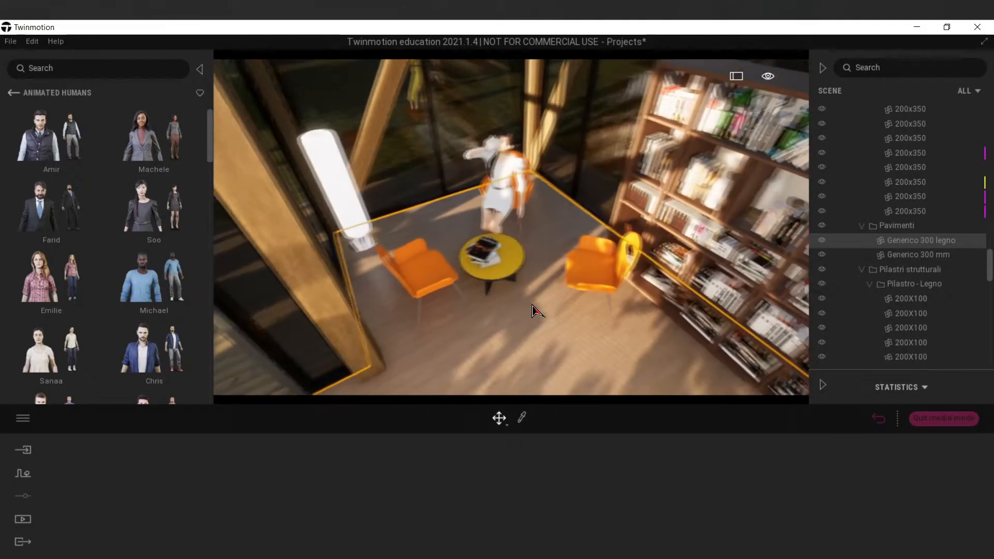
mouse_move(104, 231)
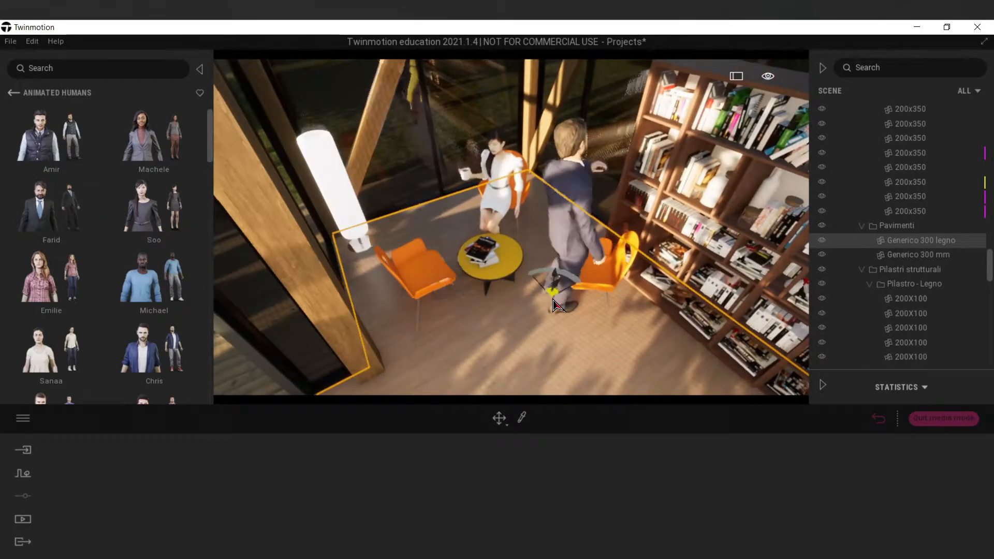
left_click(554, 305)
left_click(523, 491)
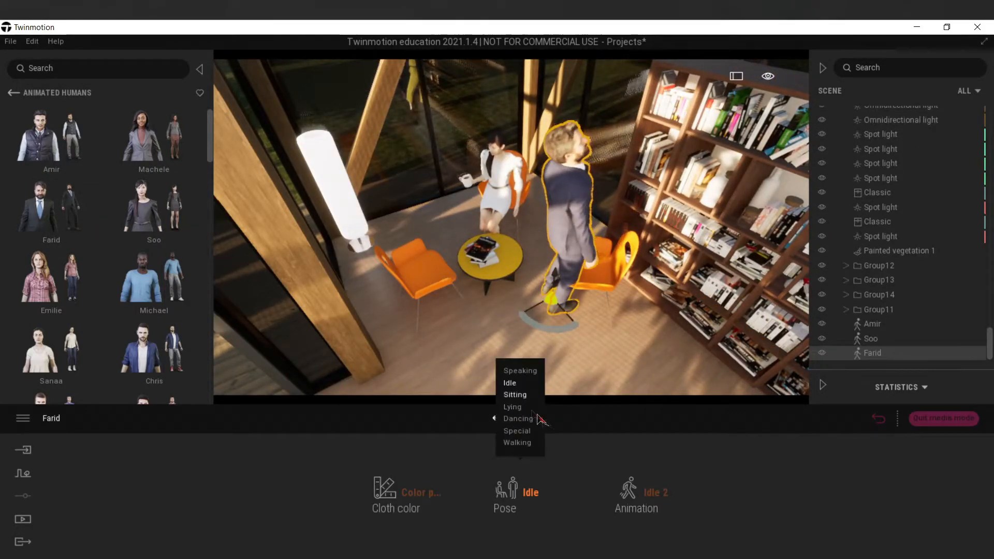
left_click(515, 395)
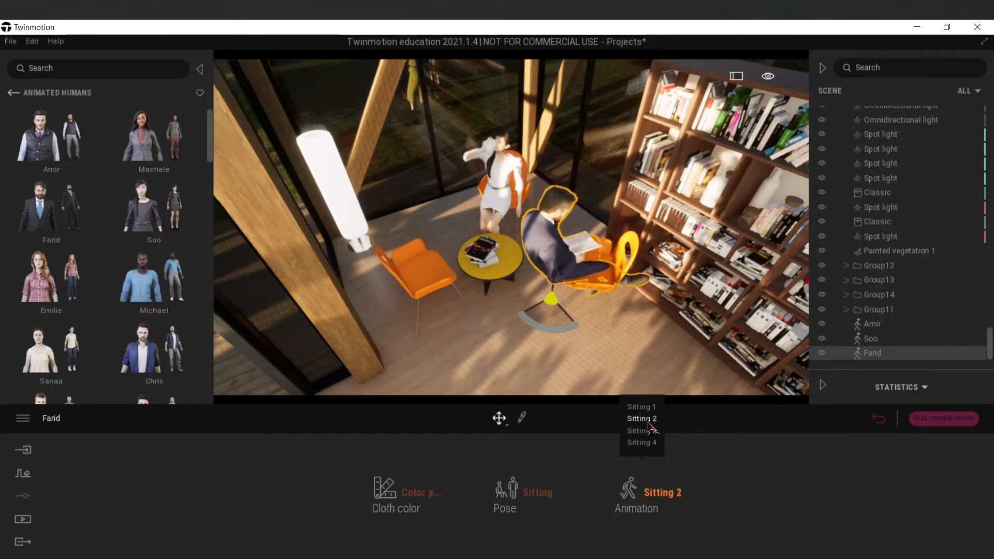
left_click(642, 431)
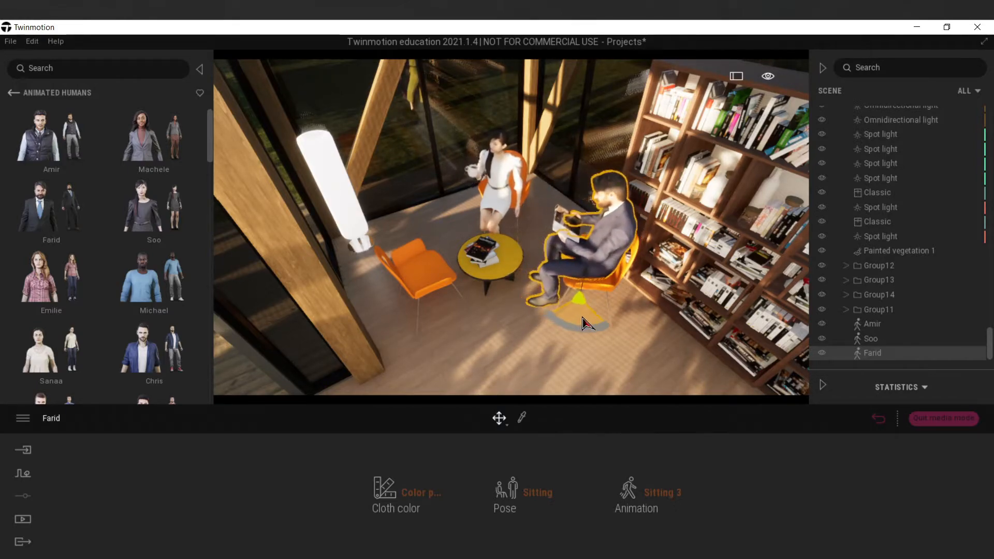
left_click(632, 316)
Adjust the graphics quality in the preferences and apply it.
right_click_drag(623, 326, 544, 311)
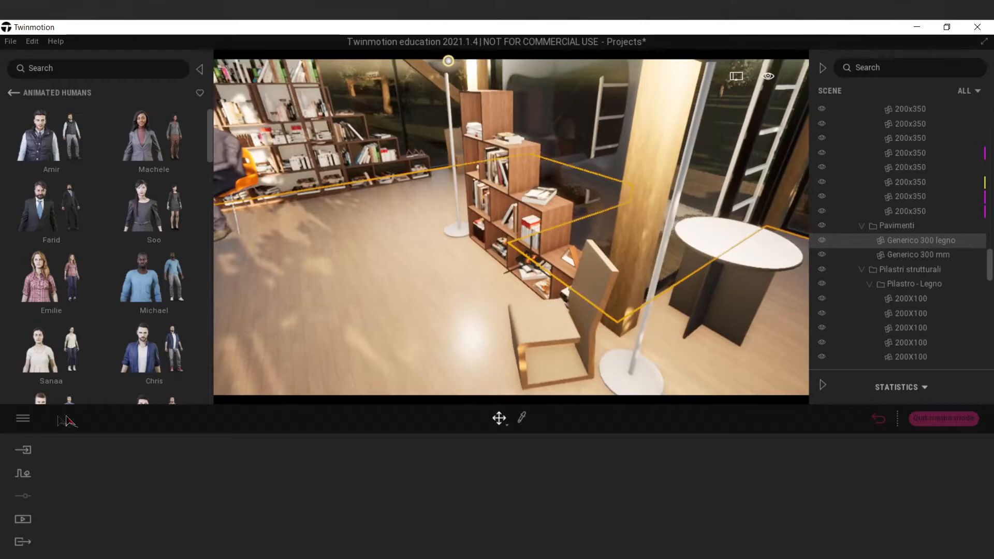
left_click(23, 417)
left_click(52, 376)
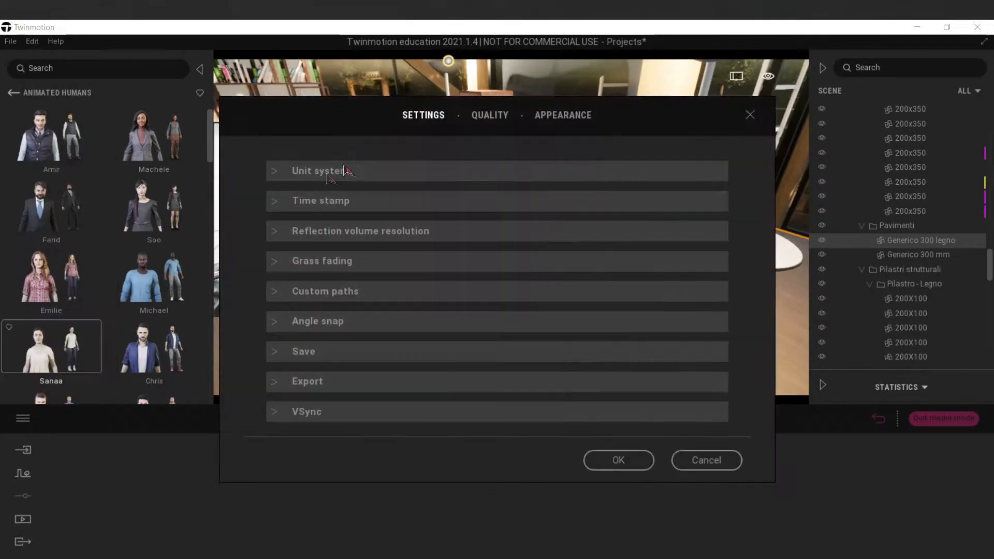
left_click(494, 118)
left_click(466, 289)
left_click(619, 550)
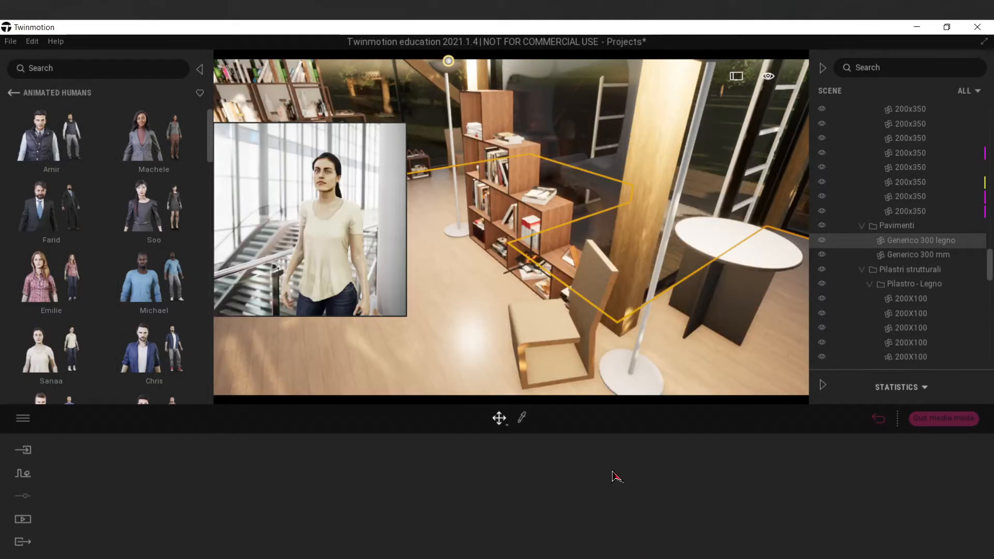
Place the animated human Machele standing at the stepped bookcase with the Idle 1 animation and turn her toward the shelves.
key("s")
right_click_drag(384, 271, 518, 270)
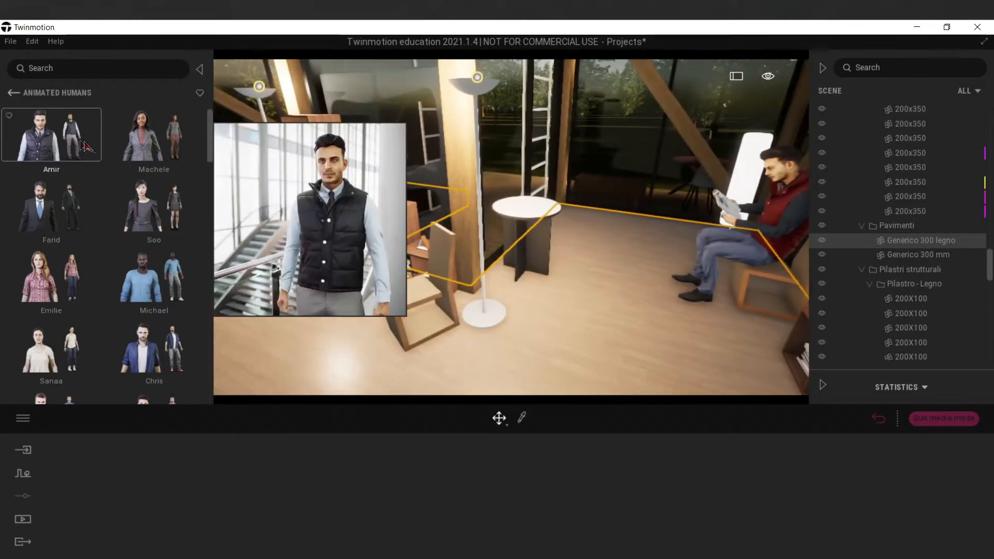
left_click_drag(179, 154, 278, 320)
right_click_drag(278, 320, 380, 319)
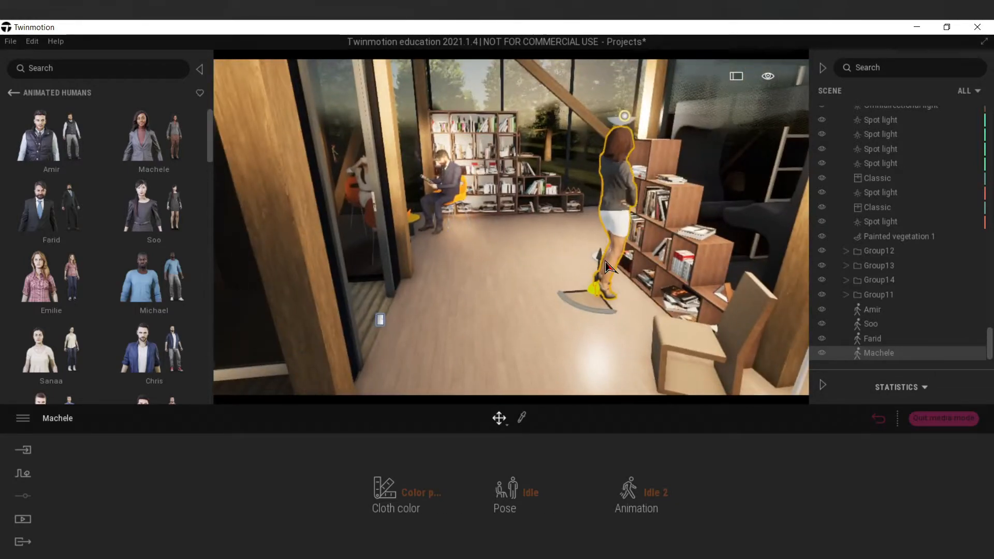
left_click(529, 491)
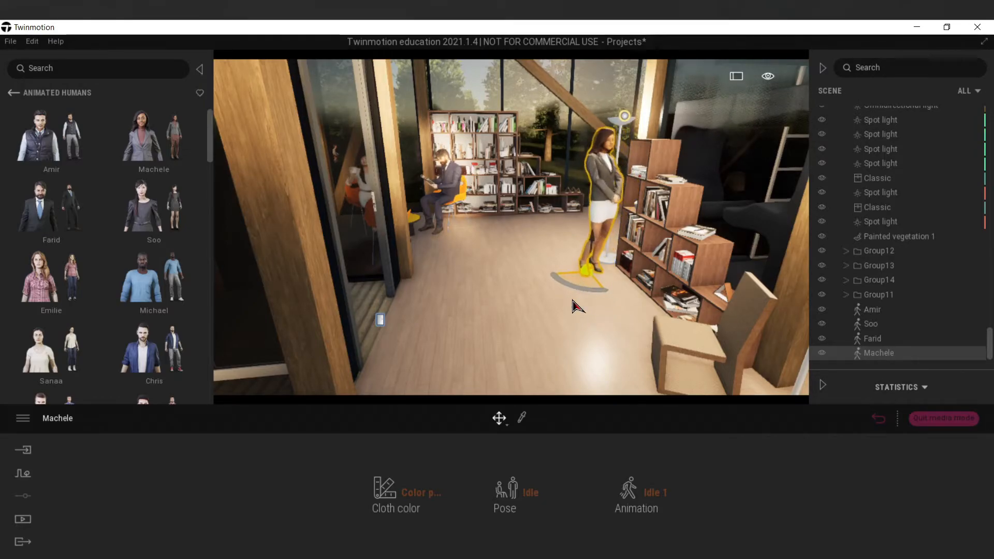
left_click(507, 310)
Place the animated human Adil standing beside the grey round table indoors, using the Idle pose and an idle animation.
key("w")
right_click_drag(552, 297, 673, 306)
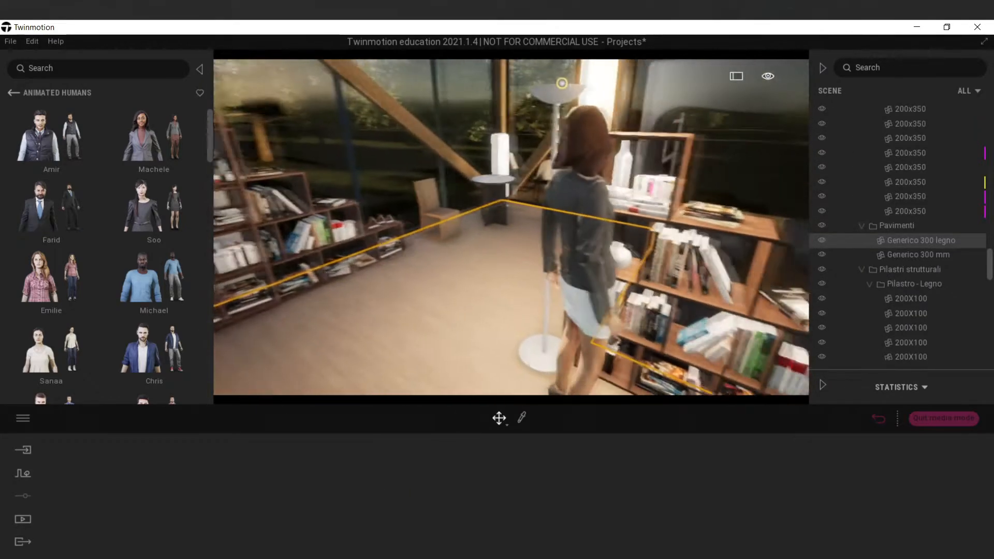
key("a")
key("w")
mouse_move(573, 297)
right_mouse_down()
mouse_move(587, 295)
mouse_move(575, 290)
right_mouse_up()
mouse_move(92, 181)
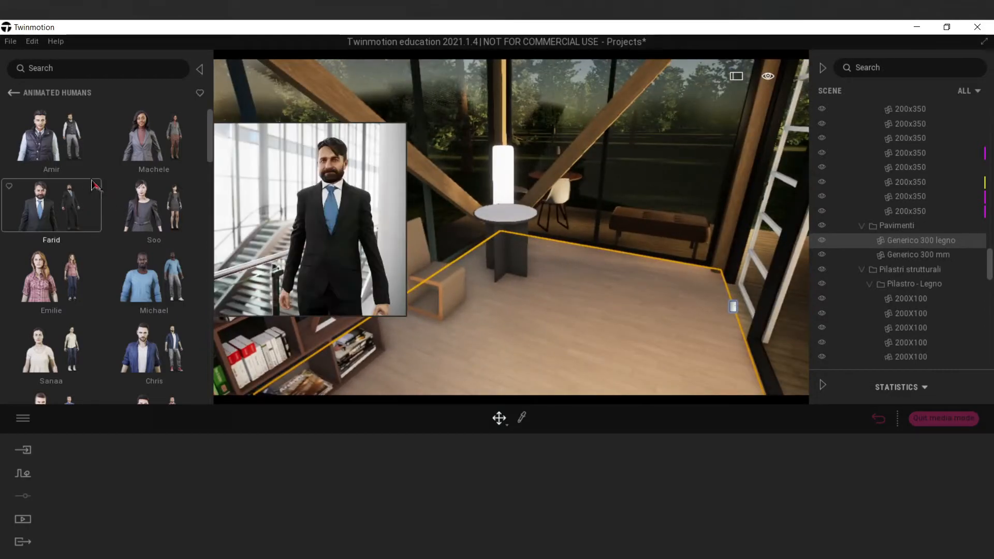
scroll(124, 217, "down", 1)
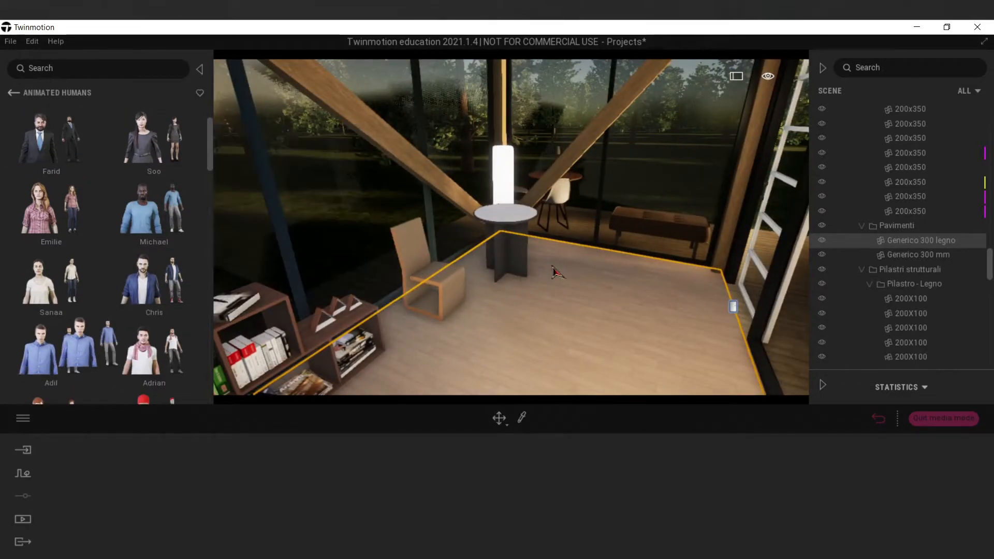
left_click_drag(556, 272, 574, 280)
left_click(518, 499)
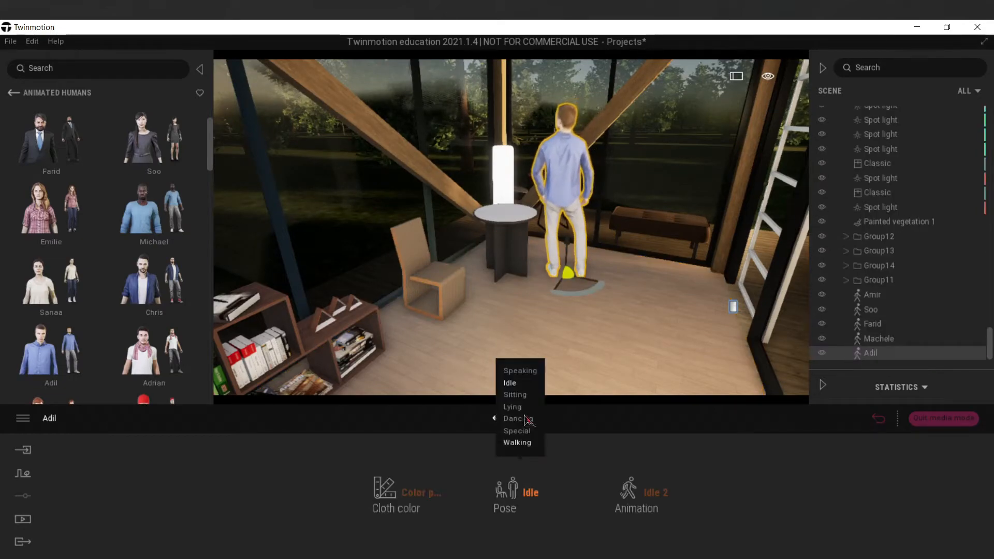
left_click(630, 493)
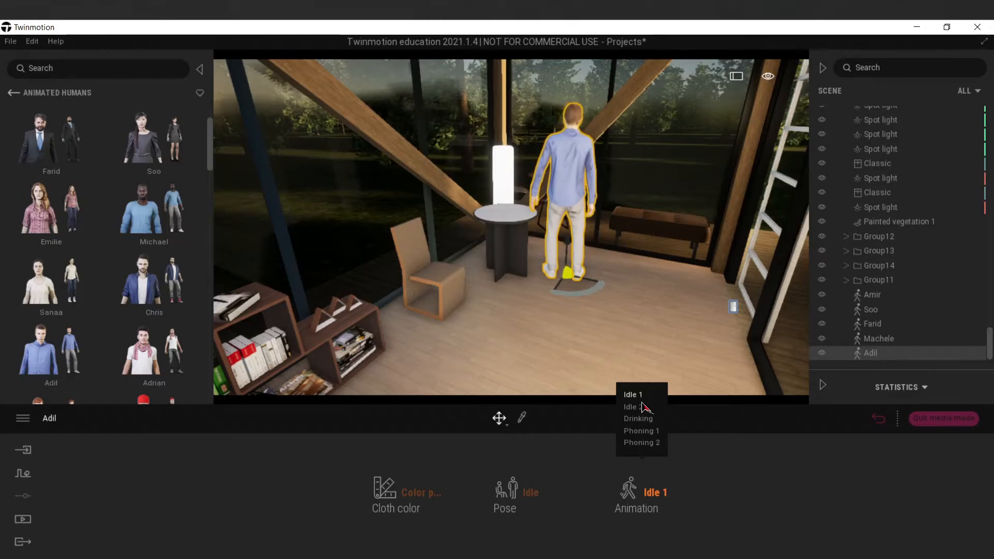
left_click(642, 409)
key("Escape")
Place the animated human Michael on the terrace with the Phoning 2 animation and move him out onto the lawn.
key("w")
right_click_drag(547, 306, 673, 306)
key("w")
right_click_drag(539, 326, 781, 260)
key("s")
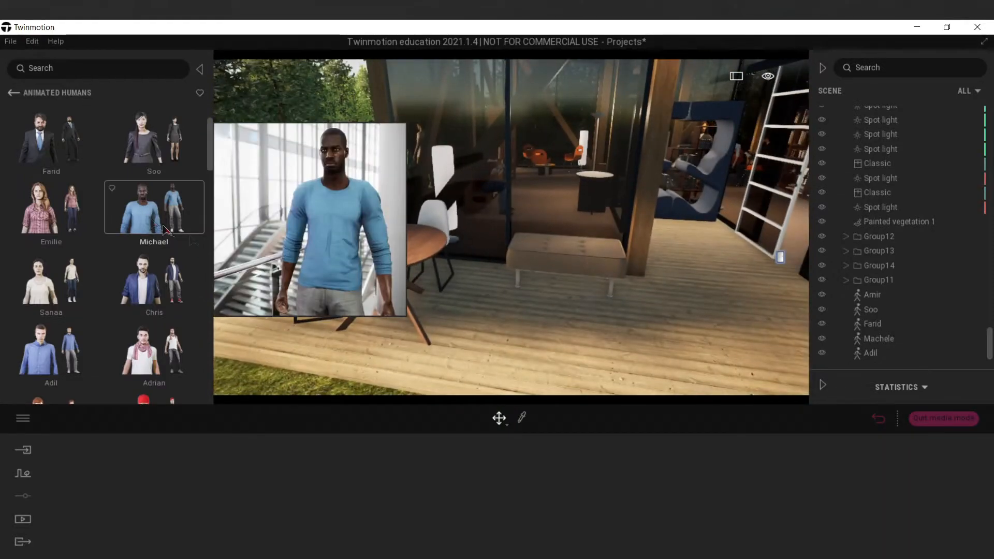
left_click_drag(150, 210, 570, 297)
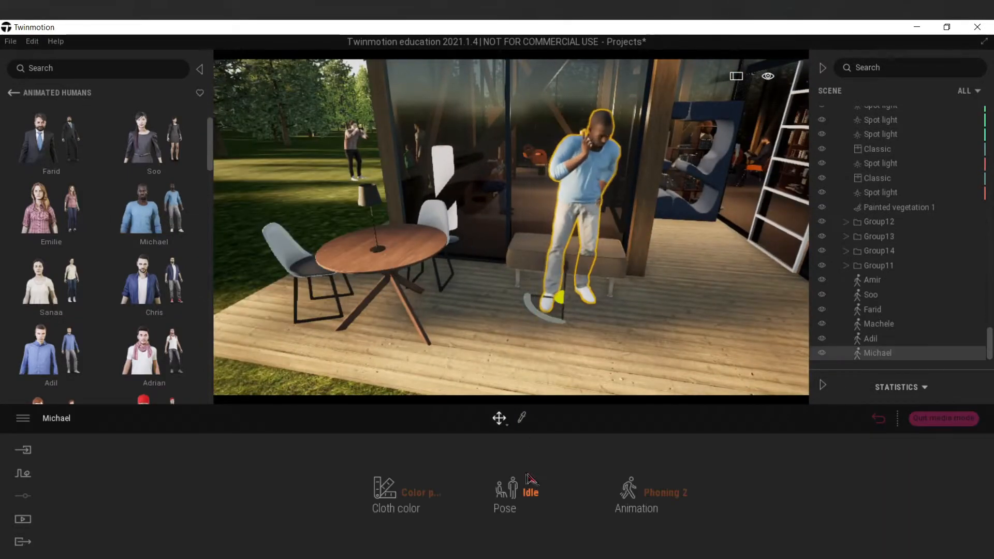
key("s")
right_click_drag(556, 313, 637, 271)
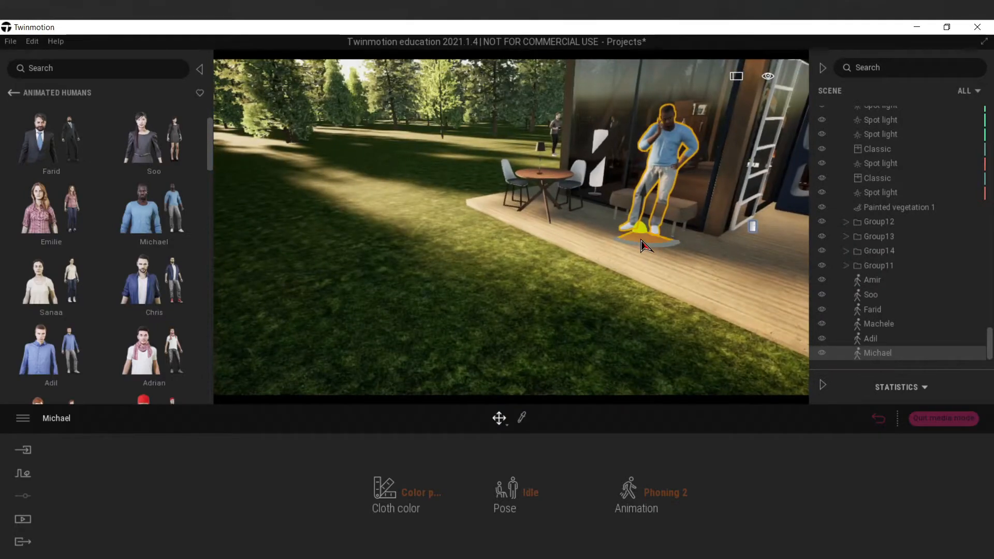
left_click_drag(643, 239, 291, 271)
Add the animated human Chris with the Sitting pose and Sitting 1 animation, and seat him on the terrace bench near the round table.
left_click_drag(151, 281, 566, 261)
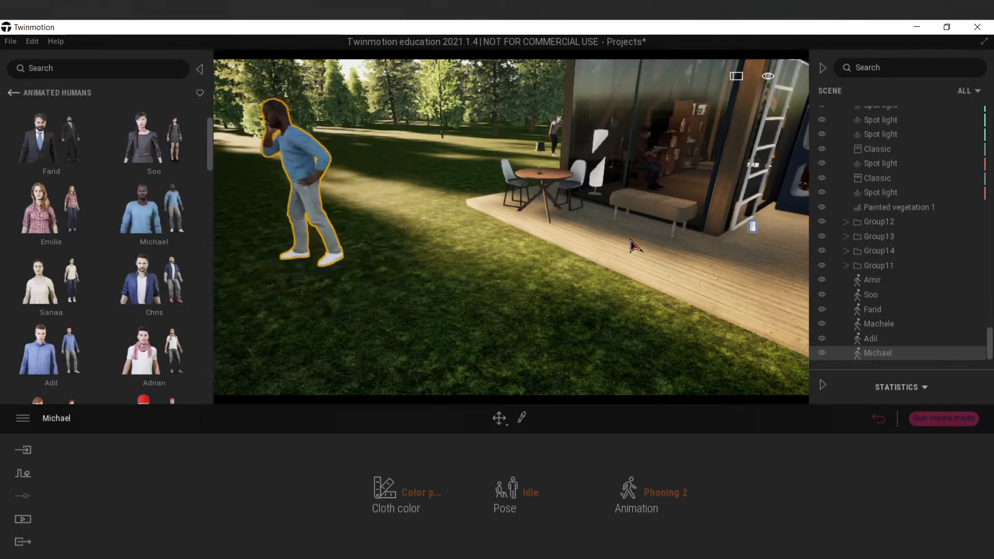
left_click(521, 492)
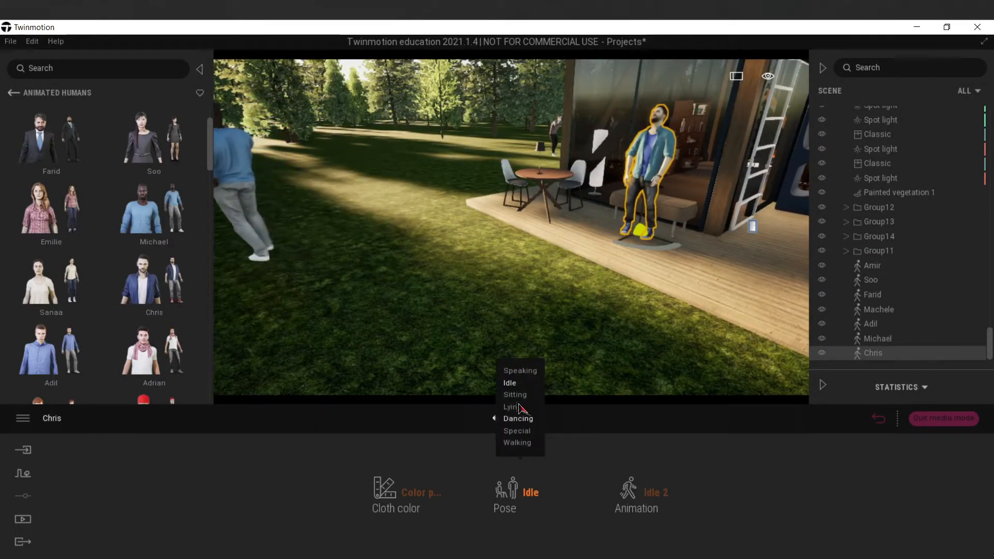
left_click(515, 394)
left_click(661, 493)
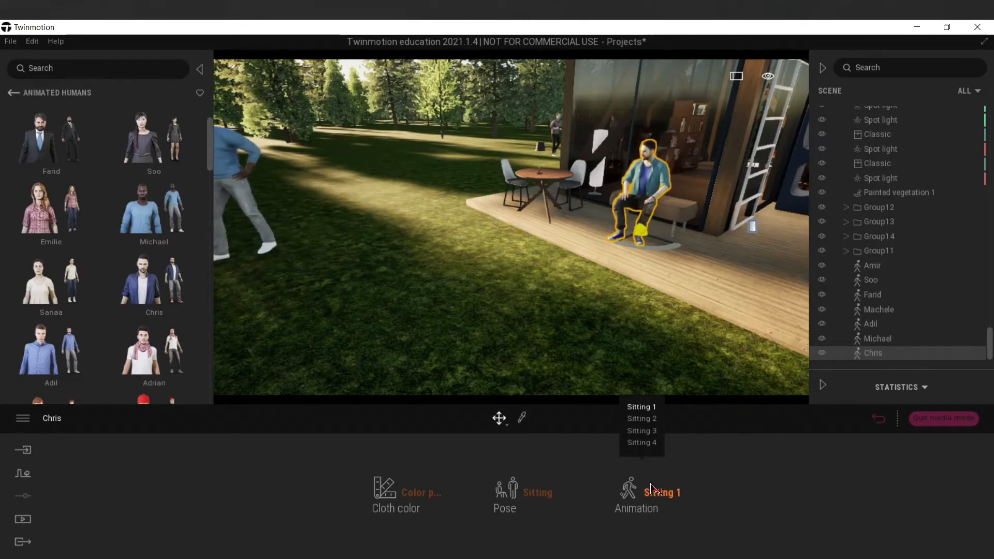
left_click(706, 322)
key("w")
key("d")
left_click(521, 350)
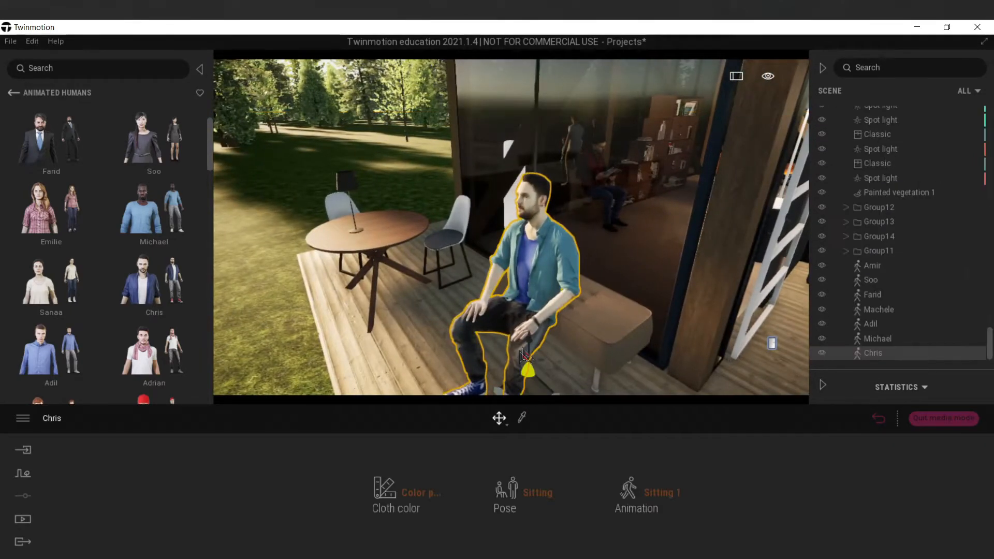
left_click_drag(527, 368, 545, 358)
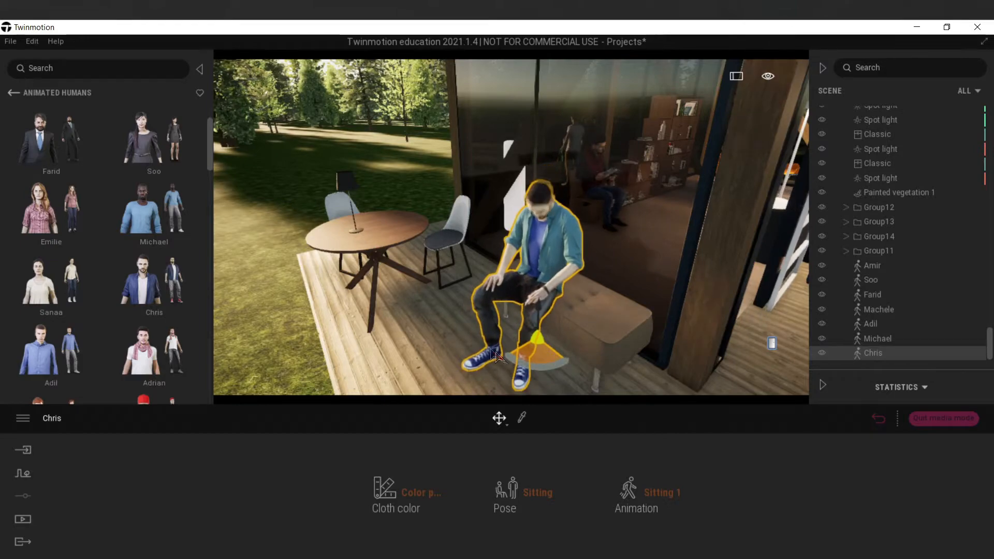
Add the animated human Emilie with the Sitting pose and Sitting 1 animation, and seat her on the other terrace bench beyond the ladder.
left_click_drag(51, 208, 424, 352)
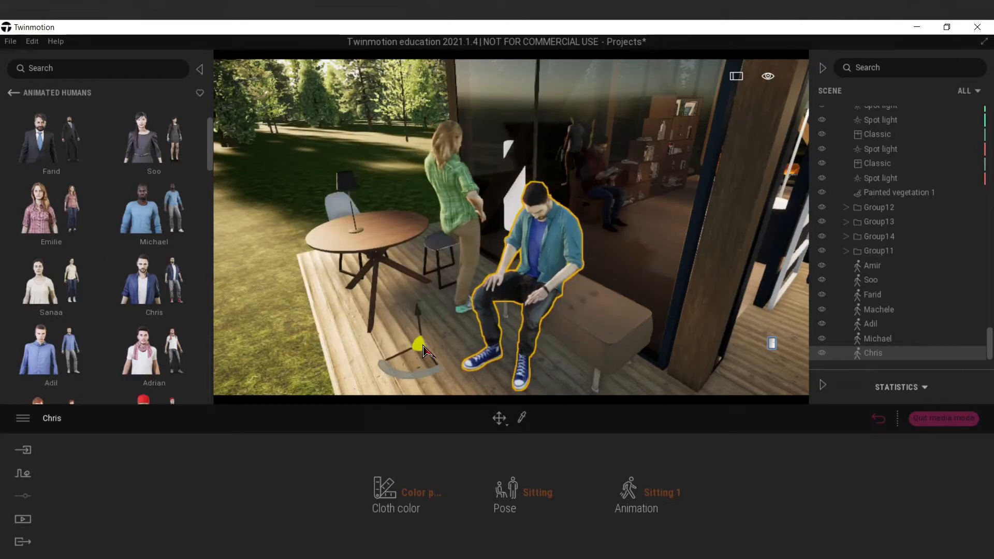
left_click(533, 492)
left_click(523, 388)
left_click(668, 492)
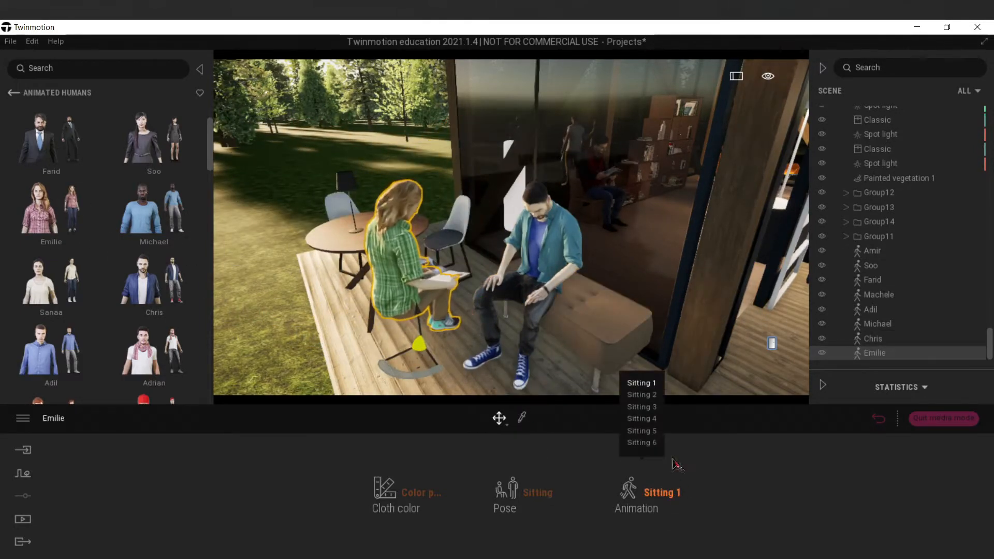
left_click_drag(407, 377, 473, 385)
middle_click_drag(473, 385, 476, 305, "shift")
left_click_drag(479, 273, 564, 271)
left_click_drag(650, 224, 632, 291)
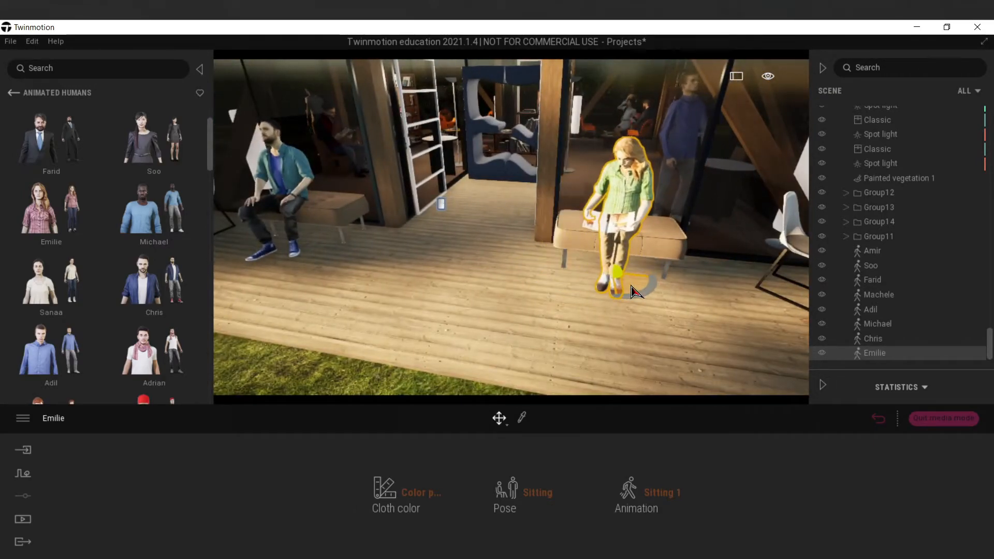
Place the animated human Alex at the outer chair of the round wooden terrace table.
left_click(643, 321)
right_click_drag(643, 321, 357, 306)
key("w")
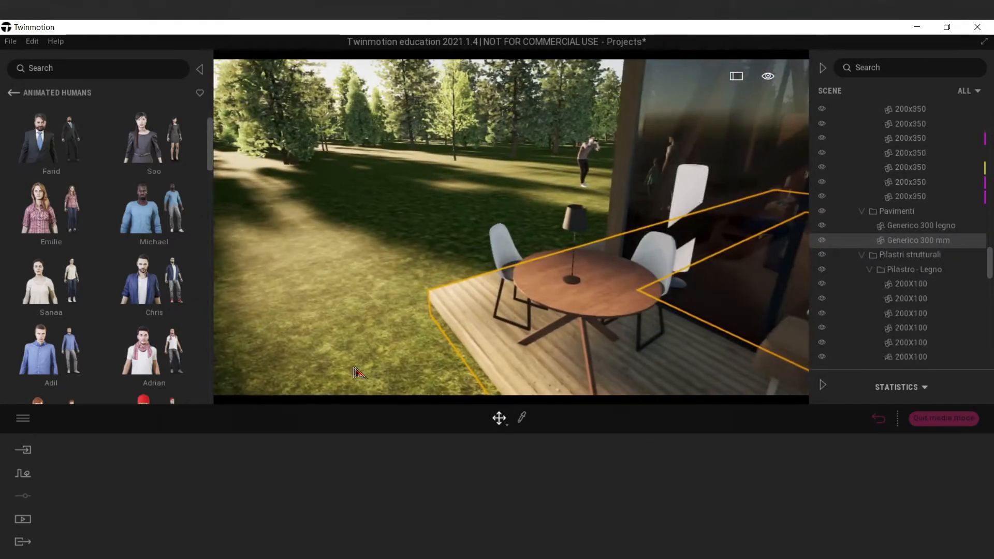
scroll(162, 295, "down", 1)
scroll(162, 299, "down", 1)
left_click_drag(155, 310, 493, 324)
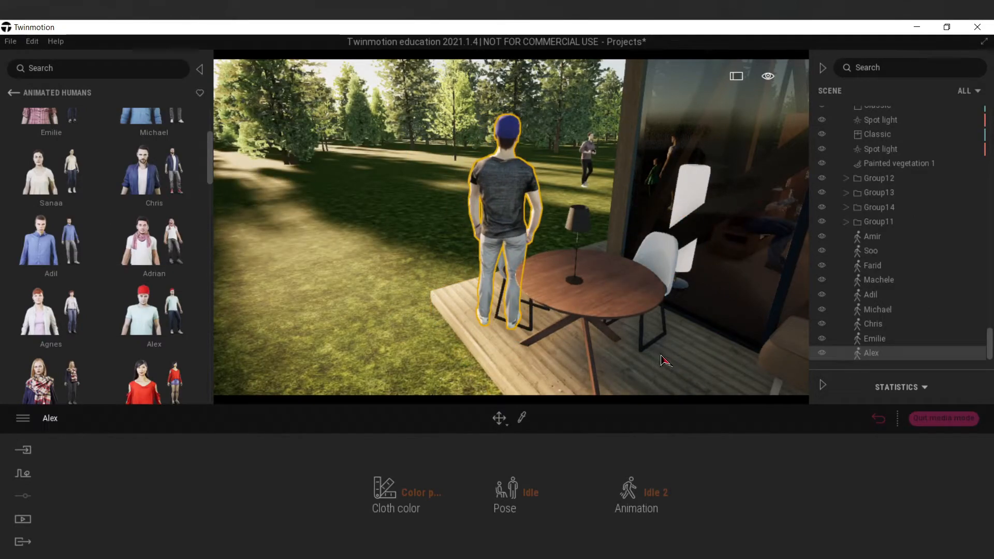
Add the animated human Adrian beside the round terrace table, using the Sitting pose and Sitting 3 animation.
left_click_drag(154, 241, 674, 367)
left_click(531, 493)
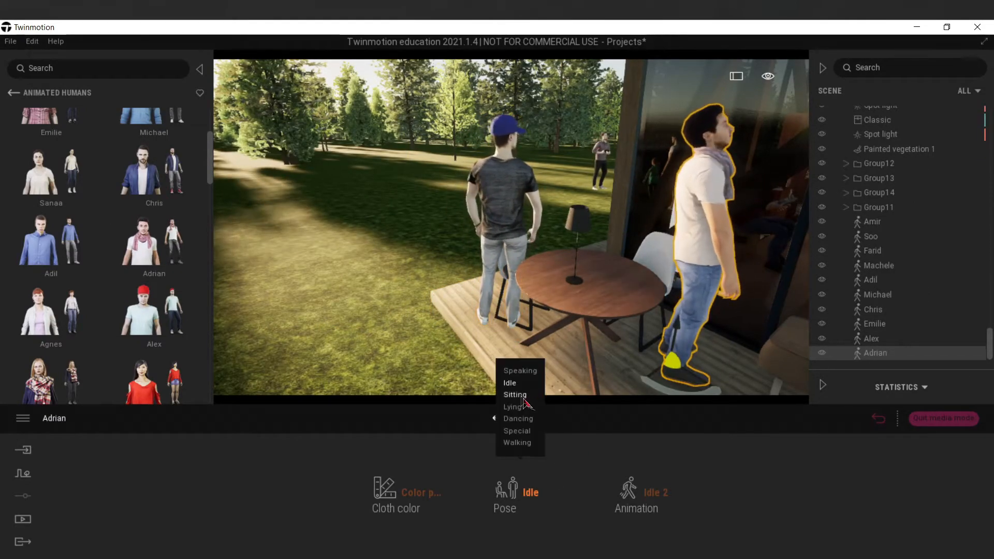
left_click(524, 396)
left_click(656, 492)
left_click(642, 419)
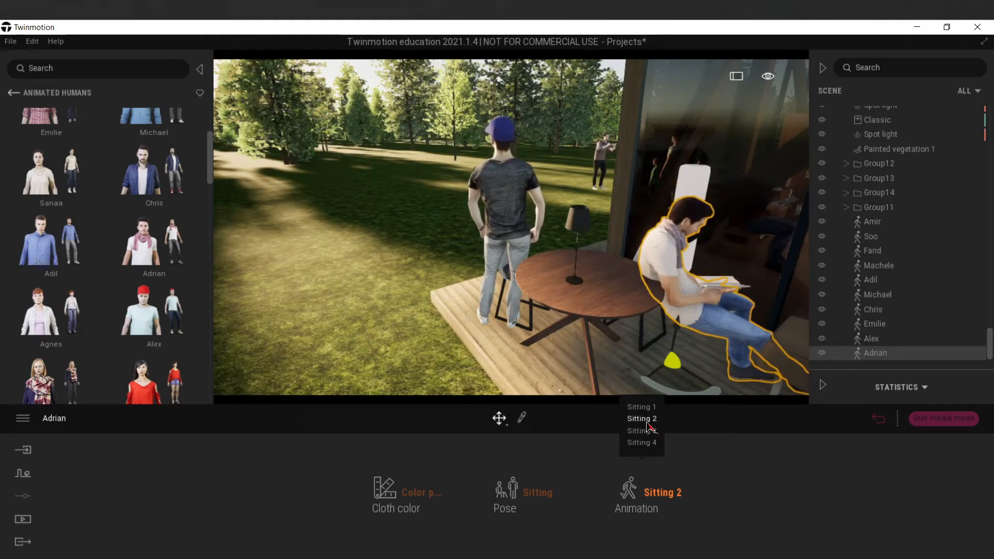
left_click(642, 407)
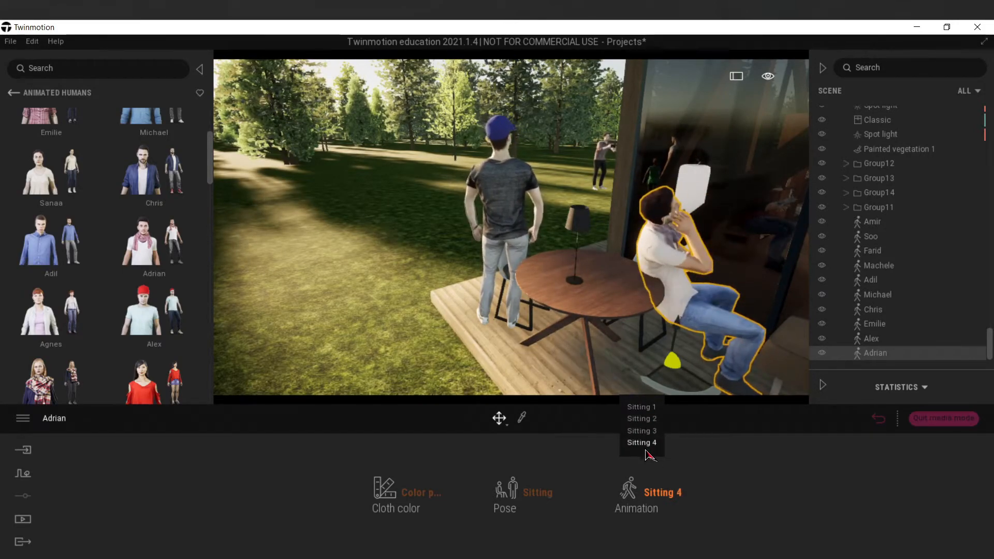
left_click(642, 419)
left_click(642, 431)
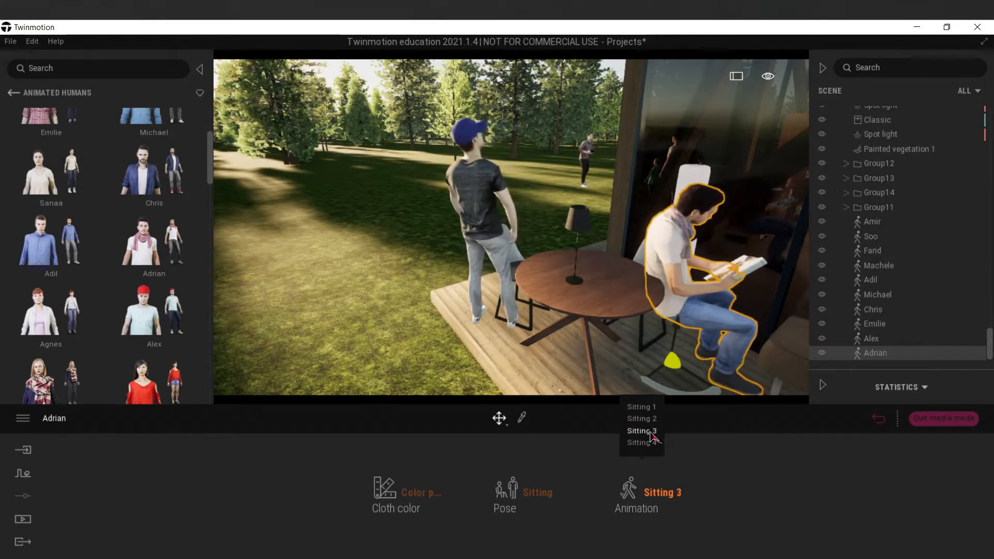
left_click(644, 409)
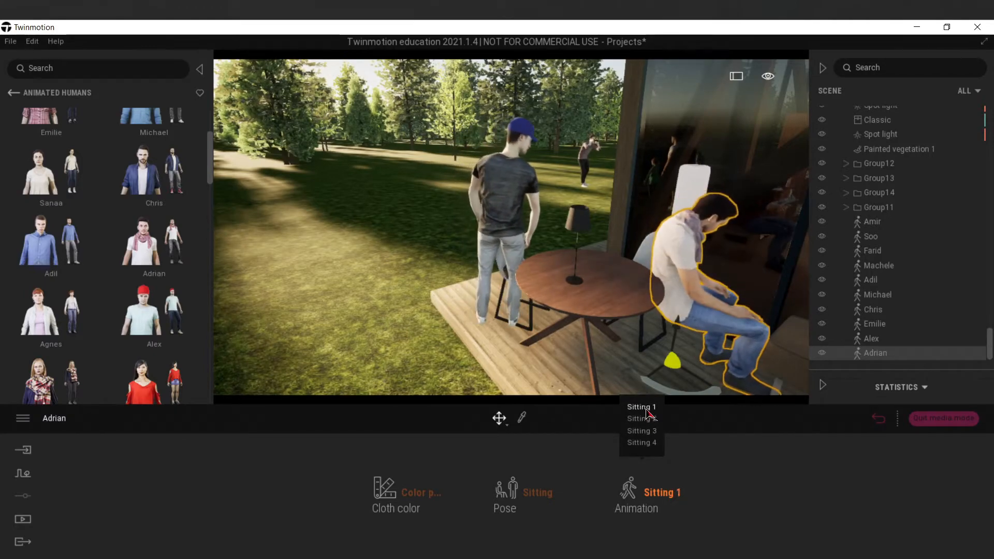
left_click(644, 431)
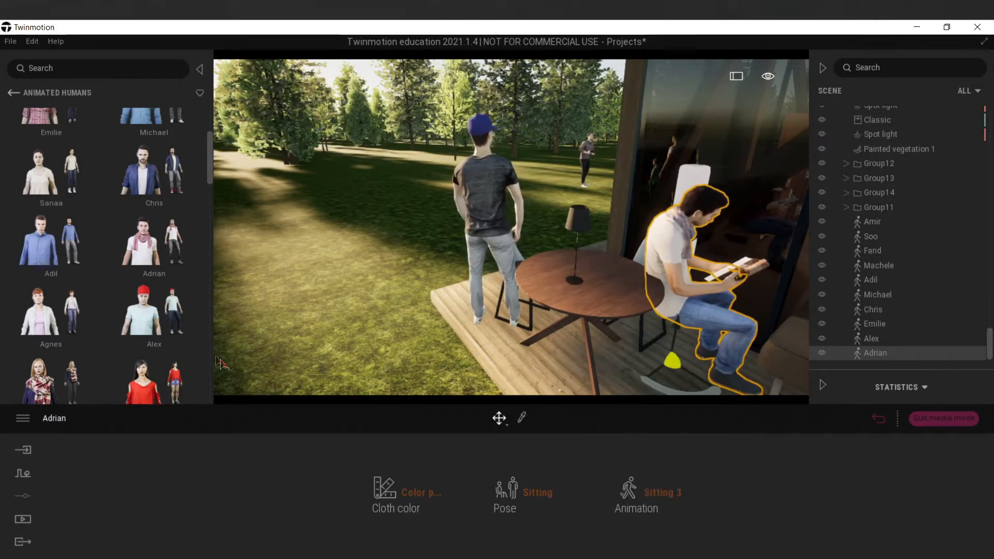
Set Alex at the terrace table to the Sitting pose with the Sitting 2 animation.
left_click(522, 275)
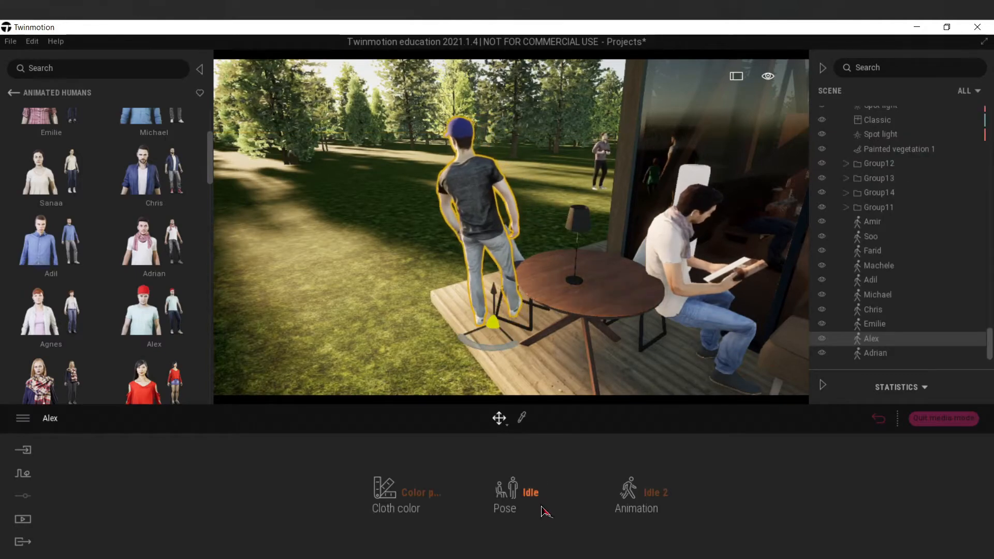
left_click(536, 505)
left_click(516, 394)
left_click(663, 492)
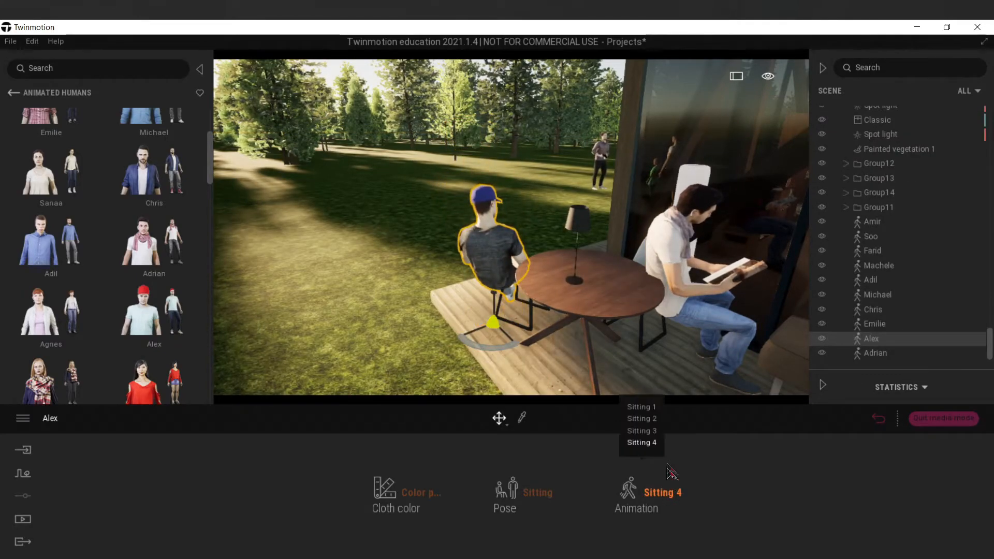
left_click(654, 420)
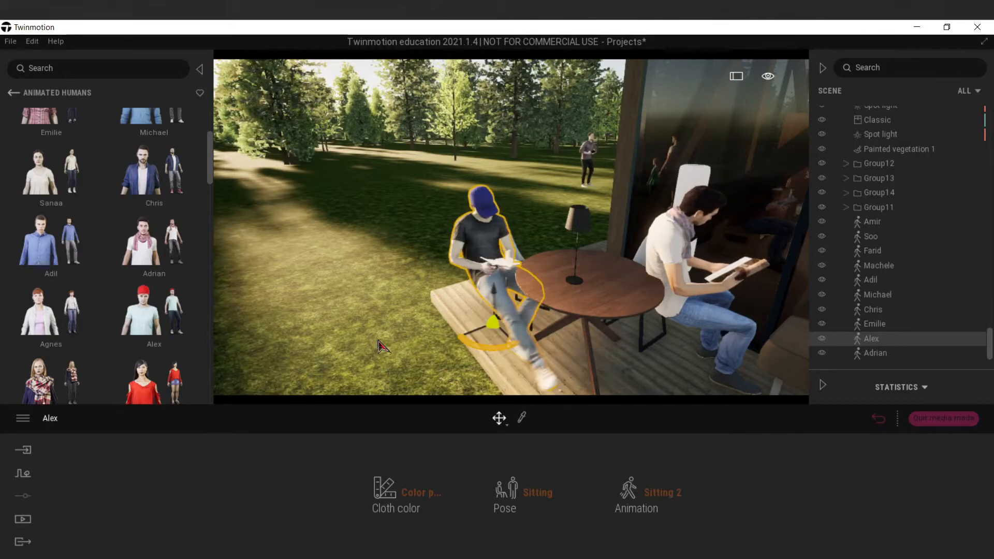
left_click(662, 494)
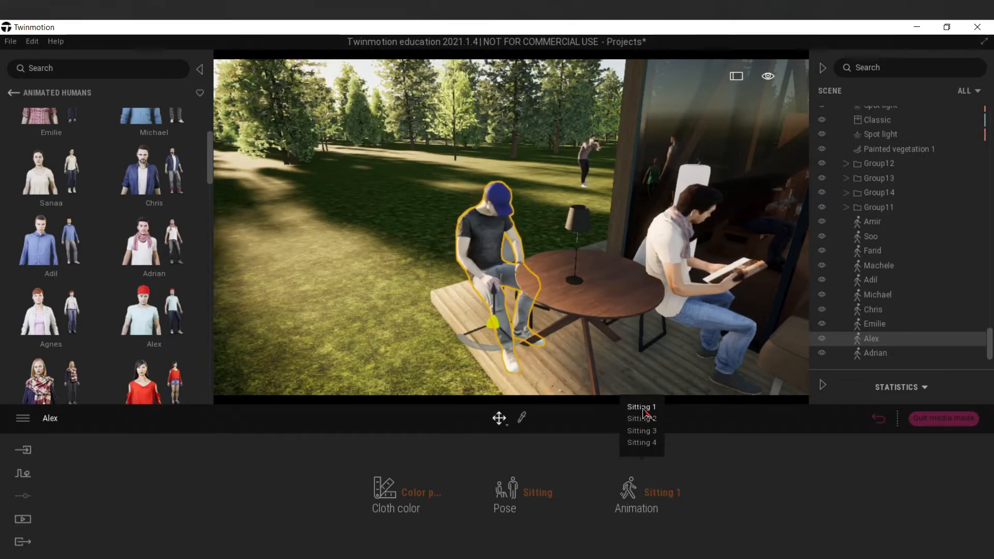
left_click(628, 416)
Adjust Alex's position so he sits over the outer chair of the terrace table.
middle_click_drag(549, 331, 714, 337, "shift")
middle_click_drag(590, 331, 557, 323, "shift")
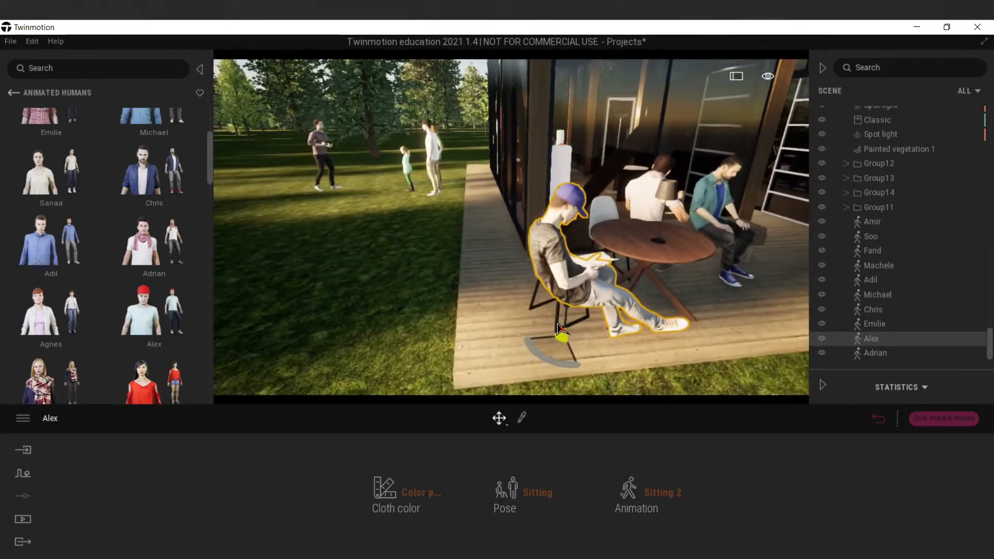
left_click(540, 310)
left_click(557, 272)
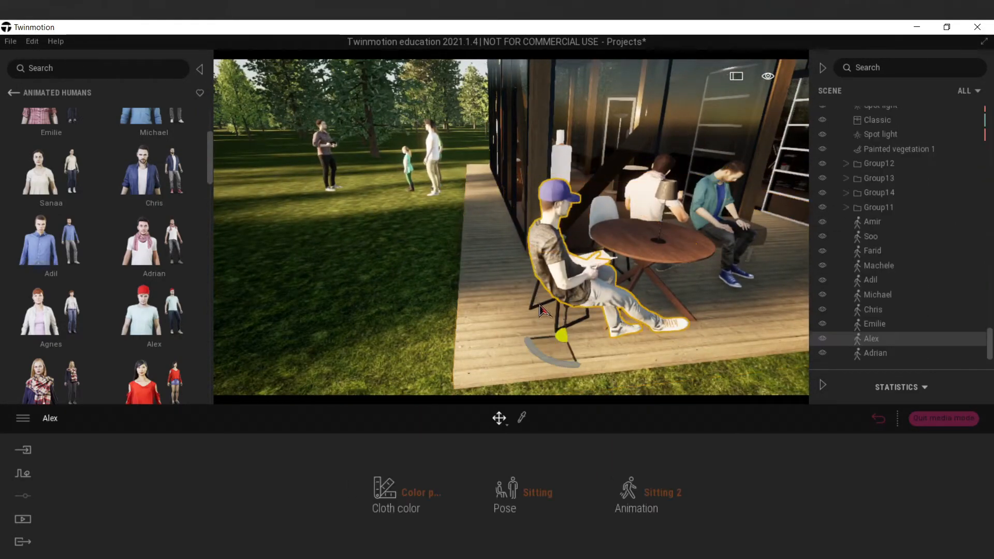
middle_click_drag(557, 272, 642, 288, "shift")
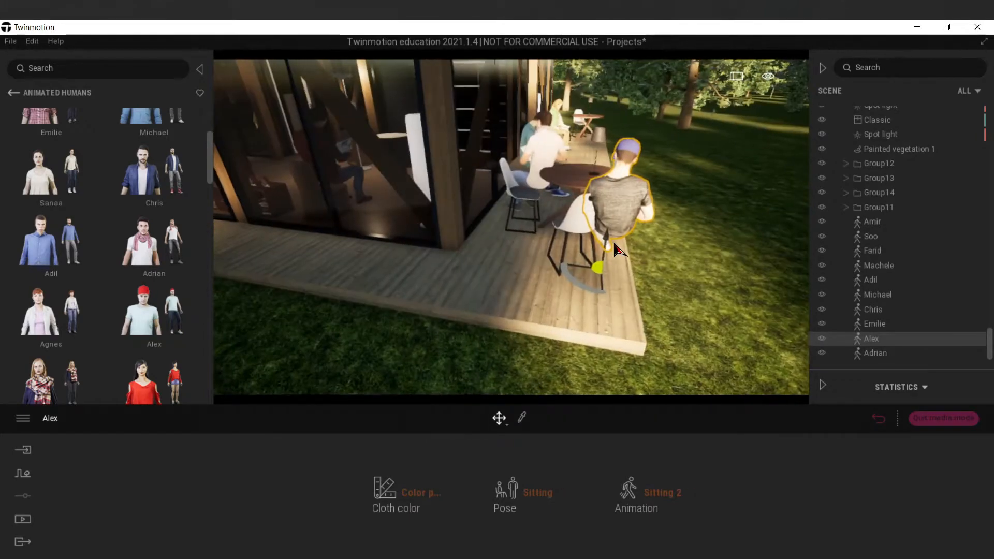
left_click(566, 236)
left_click(572, 256)
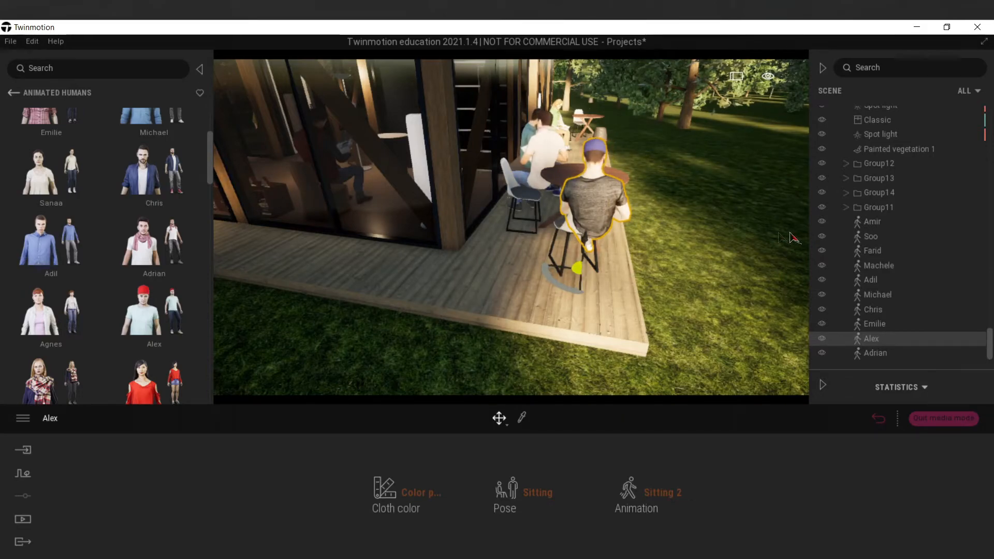
Select BP_Chair20_02 within the Arena table set and reposition the chair beneath the seated Alex.
middle_click_drag(543, 224, 616, 286, "shift")
left_click(580, 288)
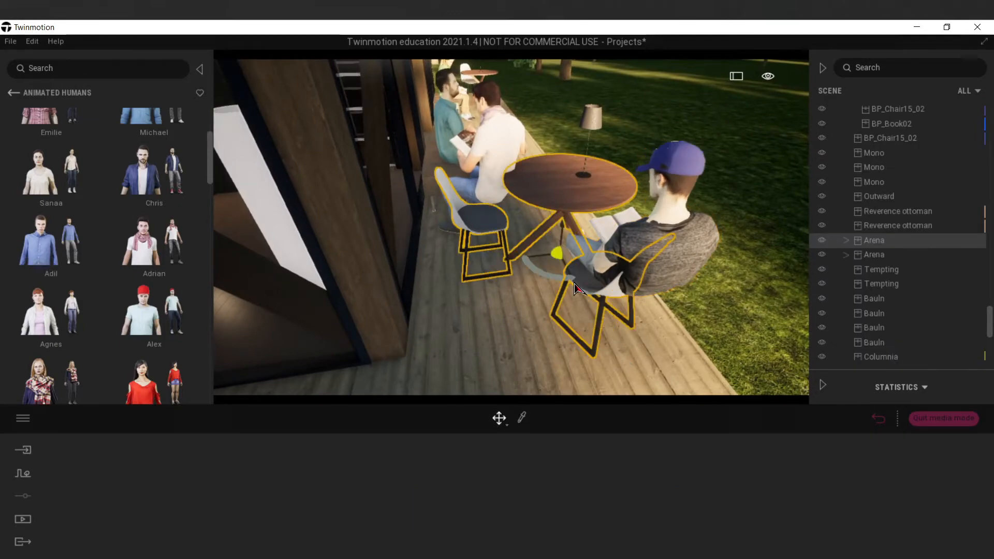
left_click(883, 270)
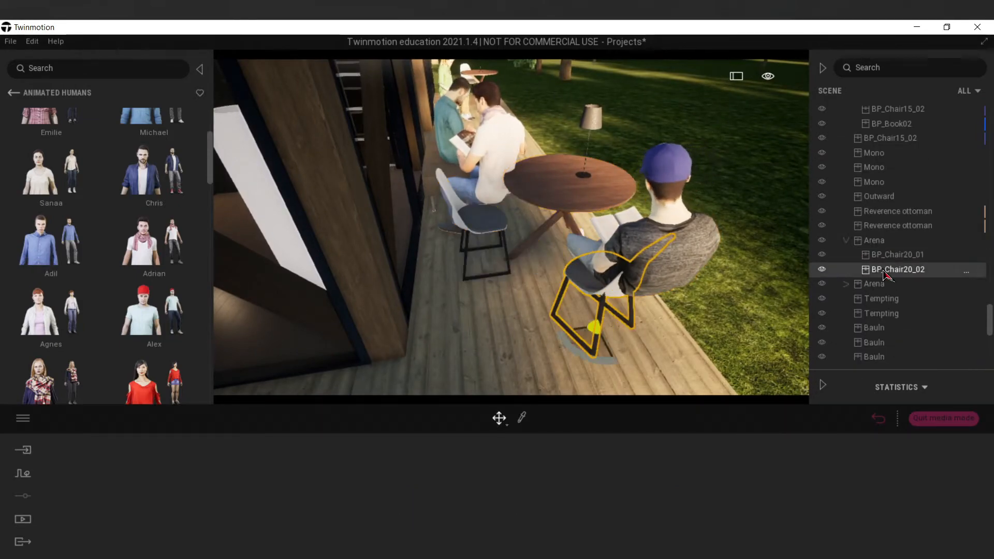
left_click_drag(635, 345, 622, 377)
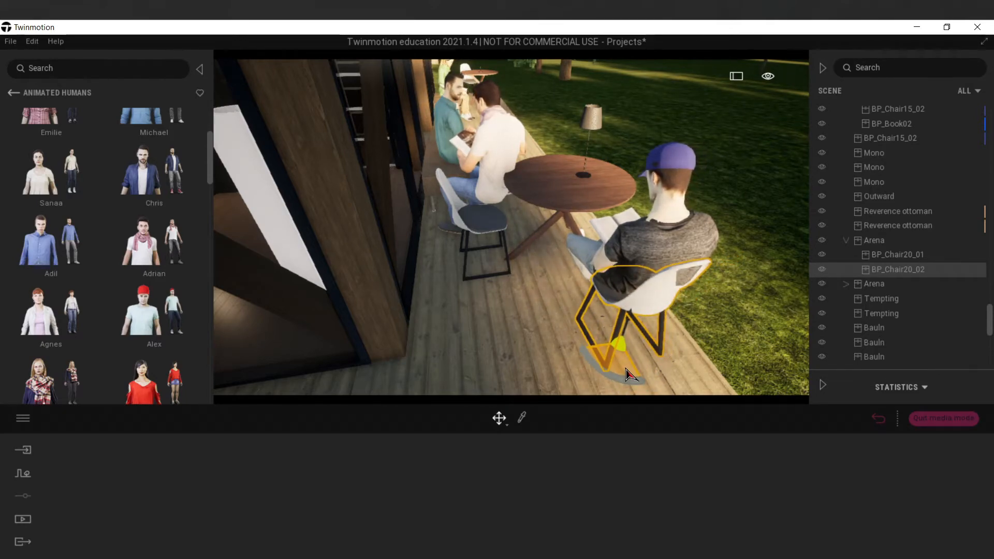
Check the chair beneath Alex from both sides, and turn the seated Adrian to face along the terrace.
middle_click_drag(627, 375, 706, 315, "shift")
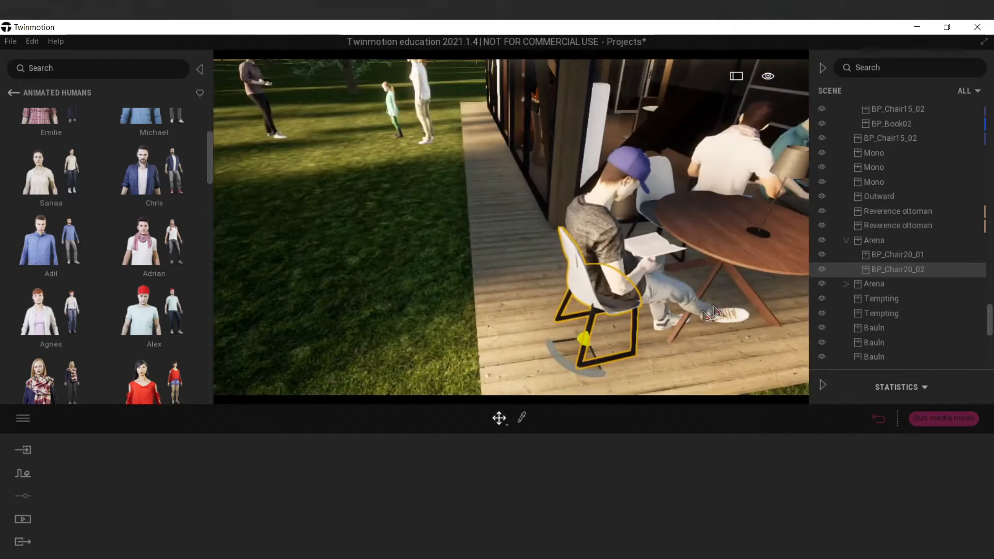
middle_click_drag(585, 361, 611, 305, "shift")
left_click(580, 317)
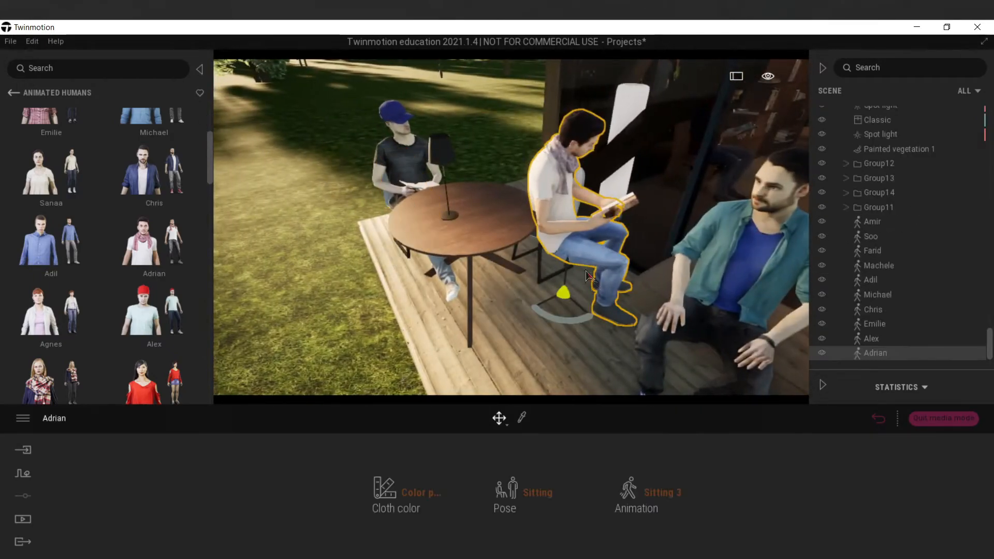
left_click_drag(580, 317, 552, 306)
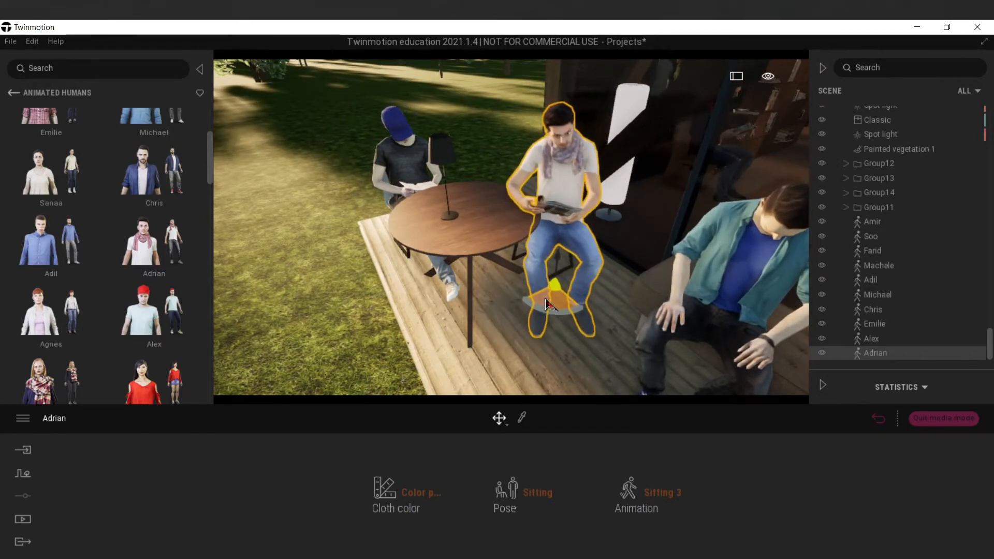
Select BP_Chair20_01 in the Arena table set and rotate and shift the chair to fit beneath the seated Adrian.
left_click(466, 149)
middle_click_drag(457, 218, 621, 223, "shift")
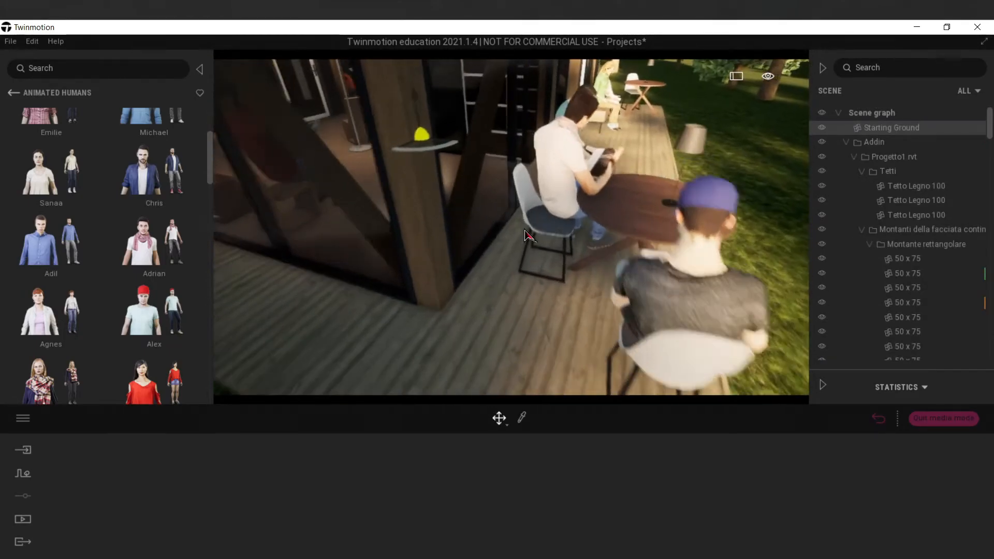
left_click(535, 266)
left_click(553, 268)
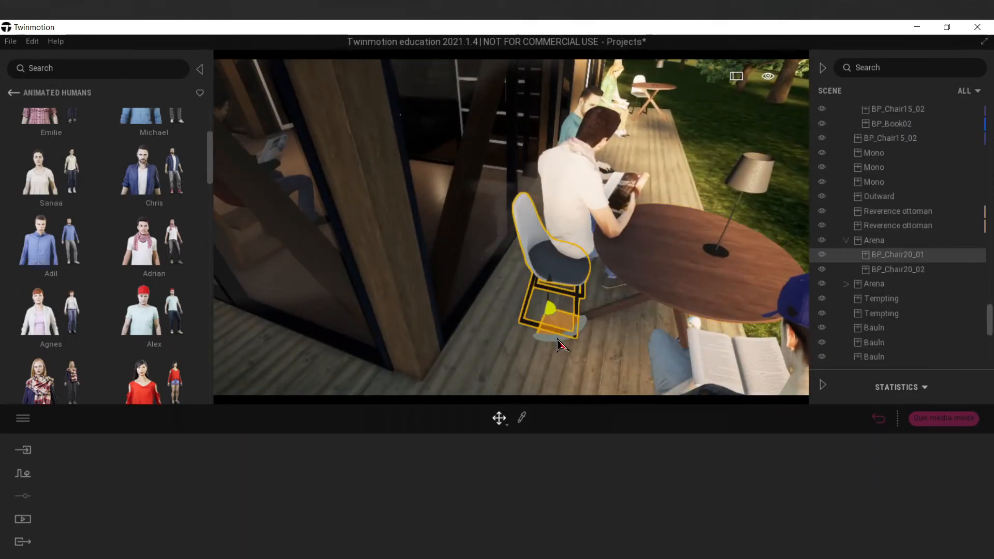
mouse_move(571, 342)
left_mouse_down()
mouse_move(596, 339)
mouse_move(572, 331)
left_mouse_up()
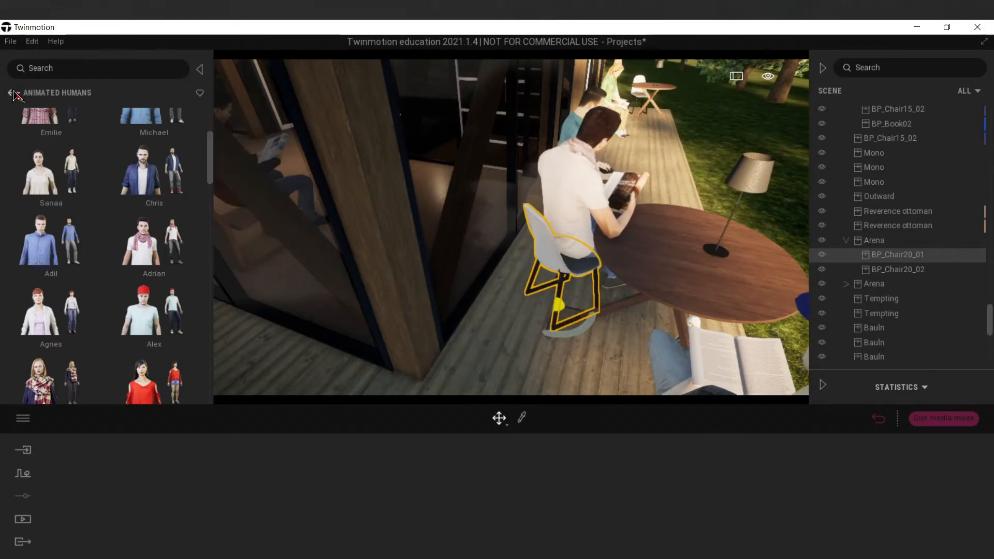
Browse the Home objects for table dressing, looking through the living room, kitchen food and kitchen accessories categories.
left_click(14, 93)
left_click(51, 220)
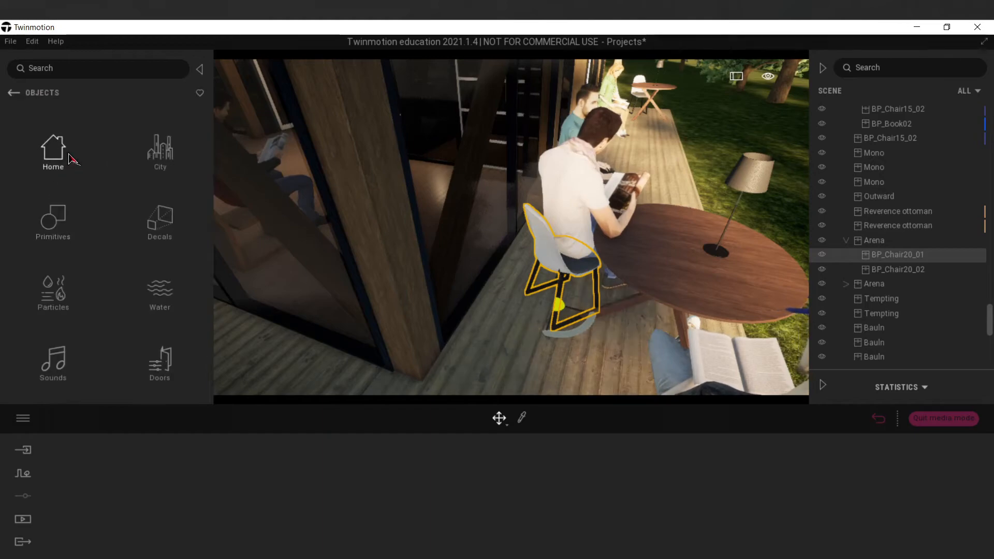
left_click(70, 160)
left_click(72, 163)
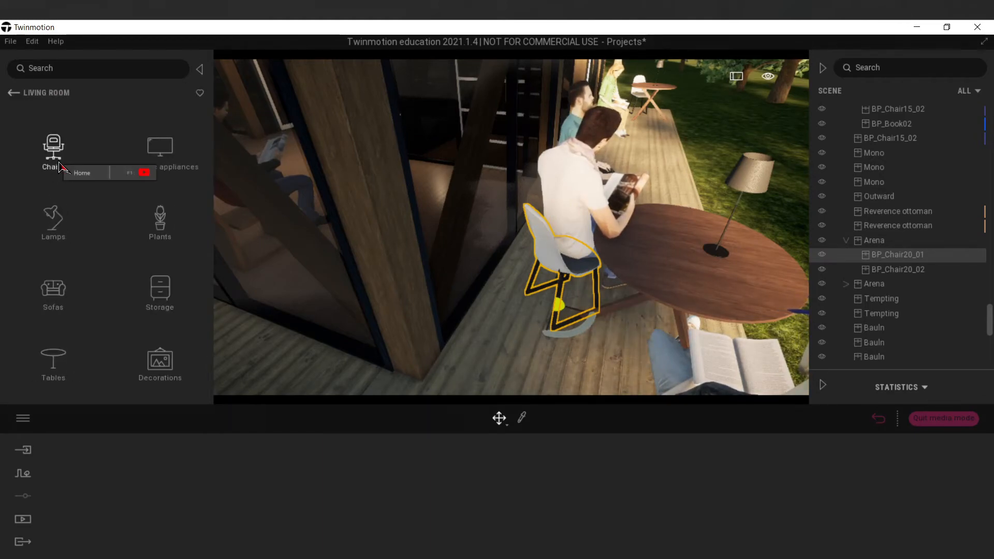
left_click(13, 94)
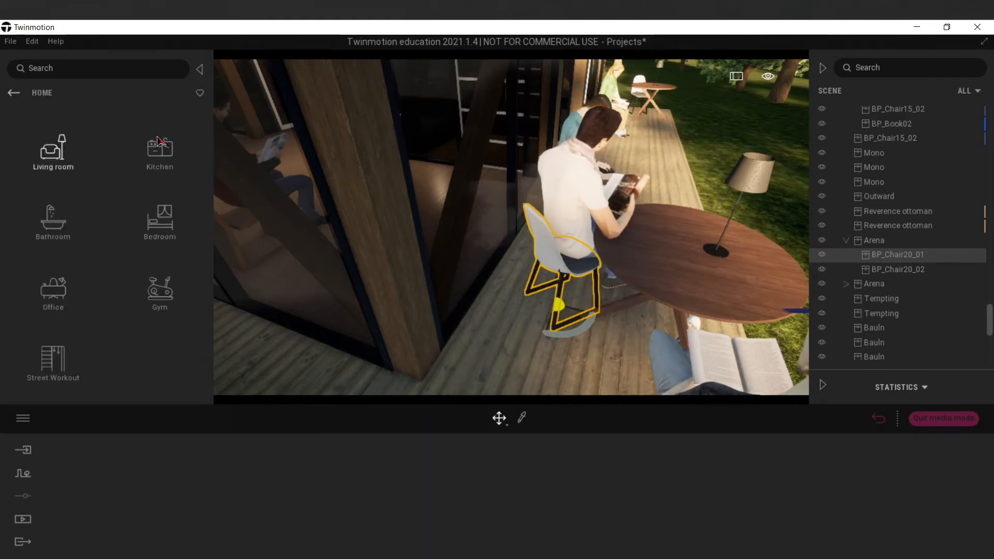
left_click(130, 143)
left_click(49, 233)
scroll(57, 226, "down", 5)
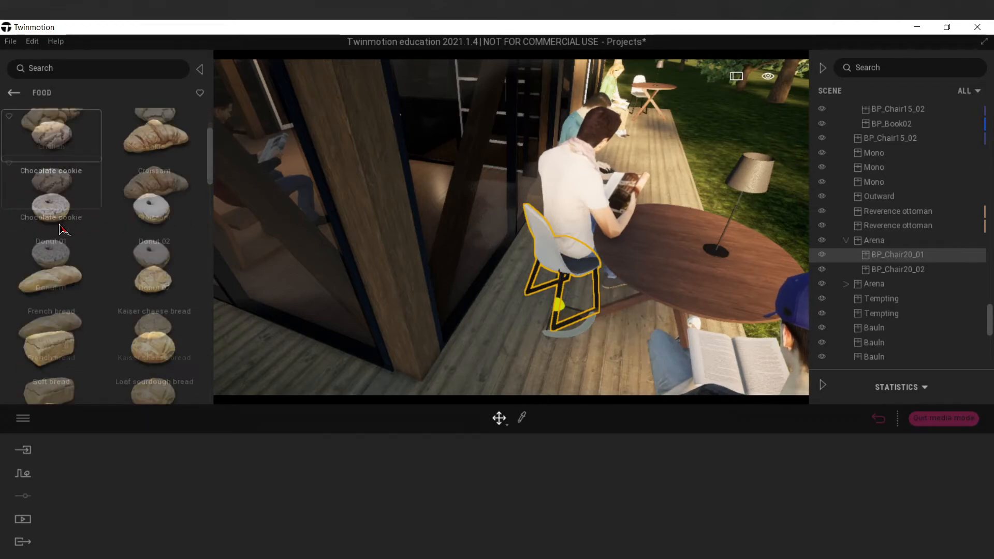
scroll(59, 226, "down", 8)
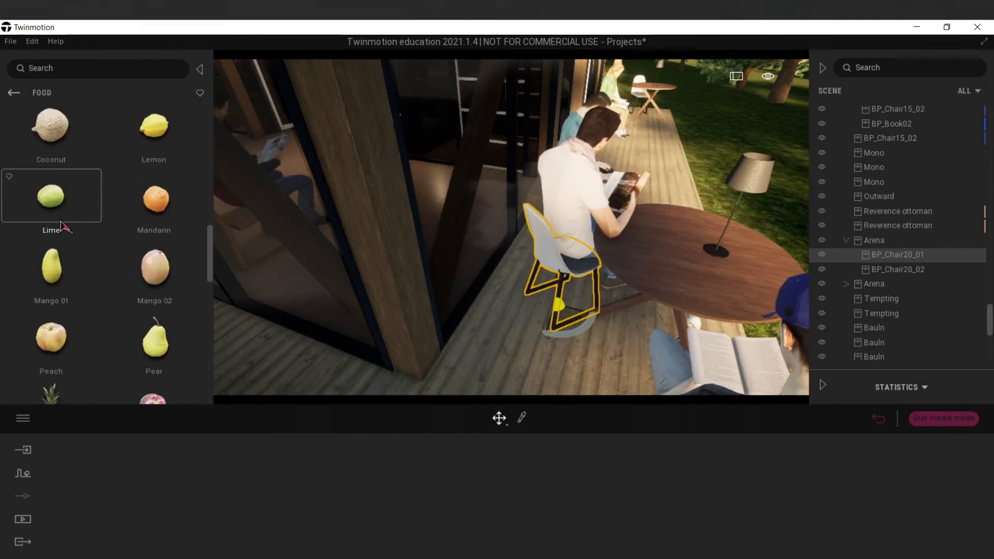
left_click_drag(210, 277, 211, 395)
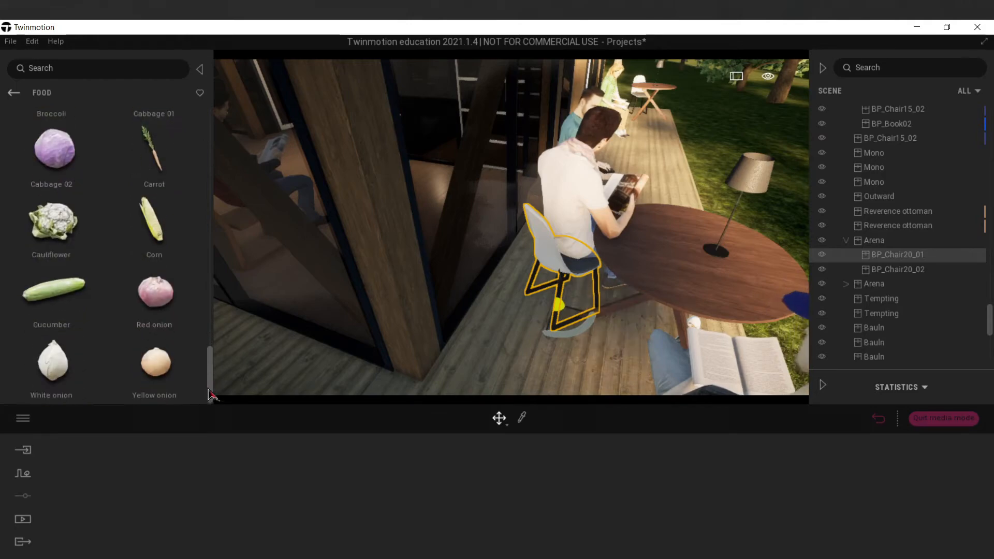
left_click(14, 92)
left_click(55, 148)
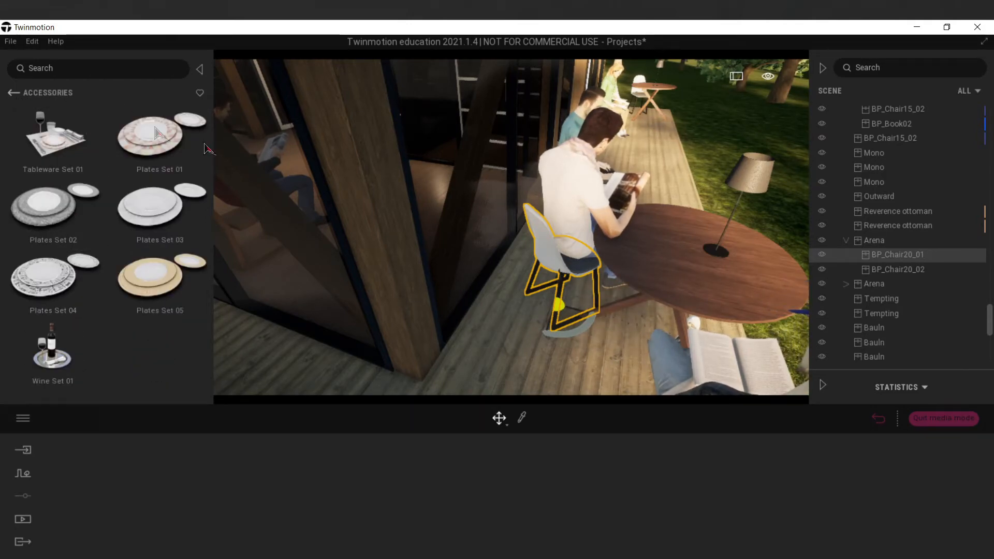
Return to the saved Image1 view of the pavilion and save the project.
left_click(284, 507)
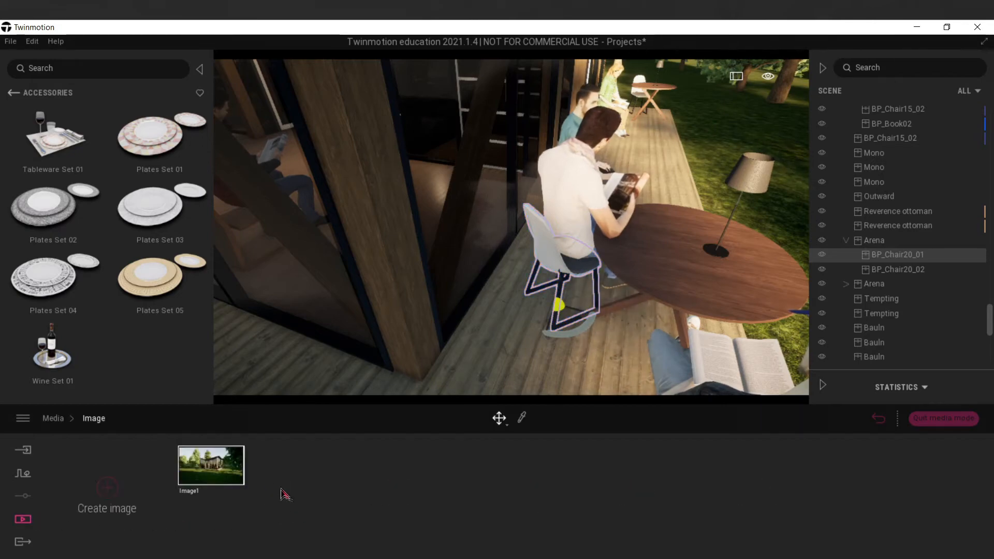
left_click(234, 479)
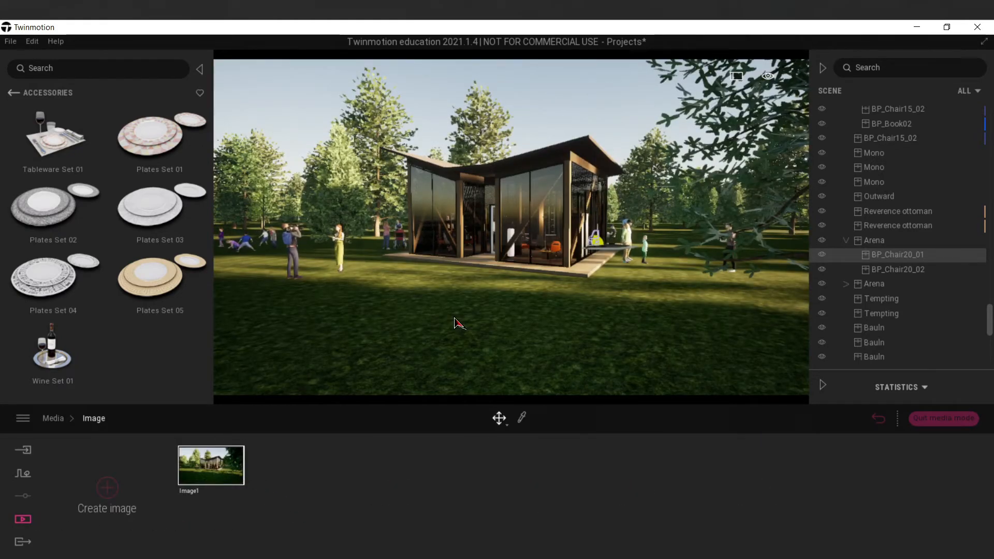
left_click(10, 41)
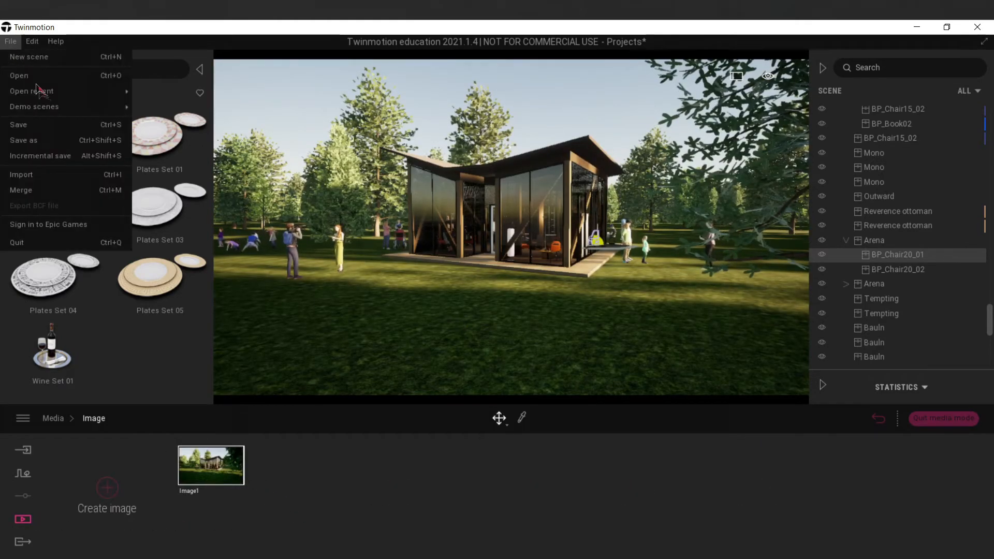
left_click(46, 125)
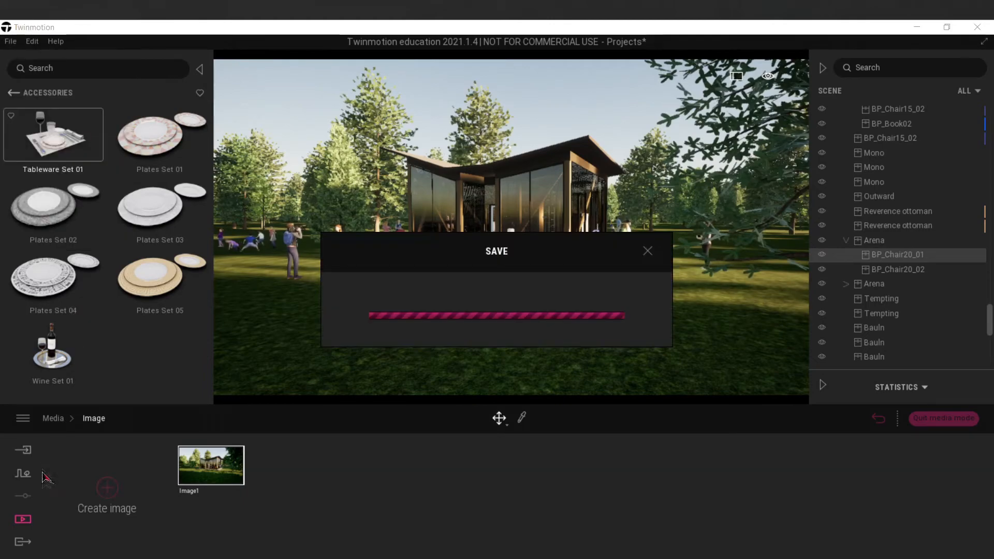
Export Image1 as a still image to the Desktop folder.
left_click(23, 543)
left_click(203, 489)
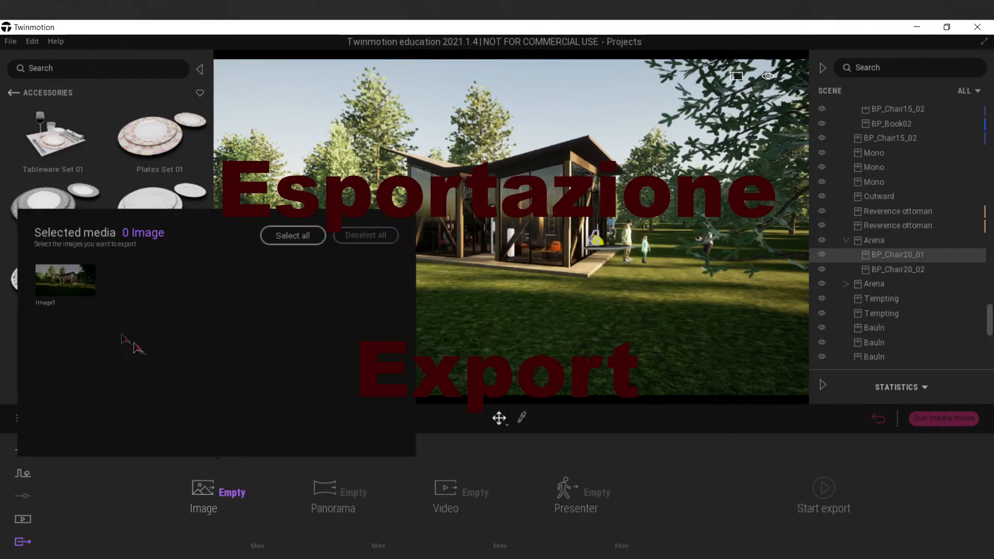
left_click(66, 277)
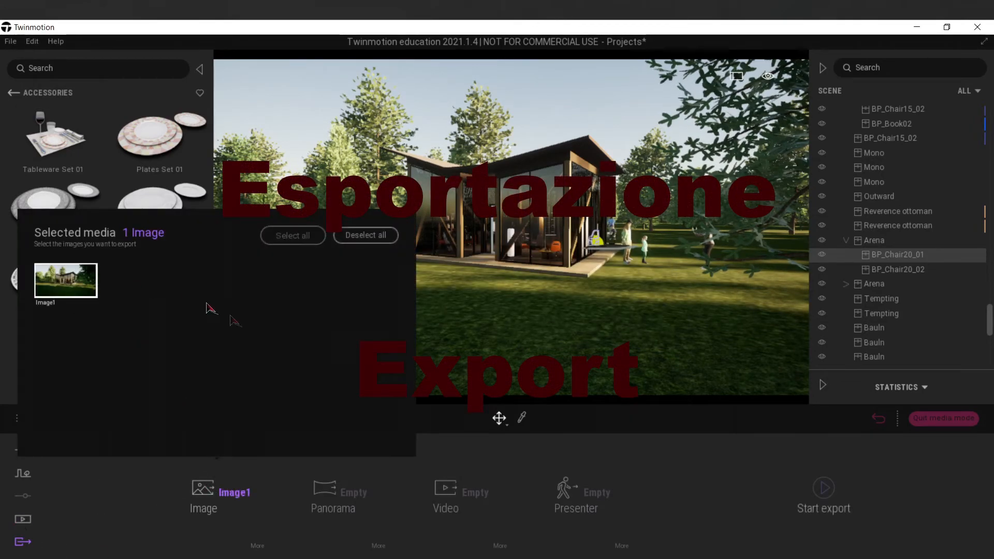
left_click(828, 497)
left_click(58, 152)
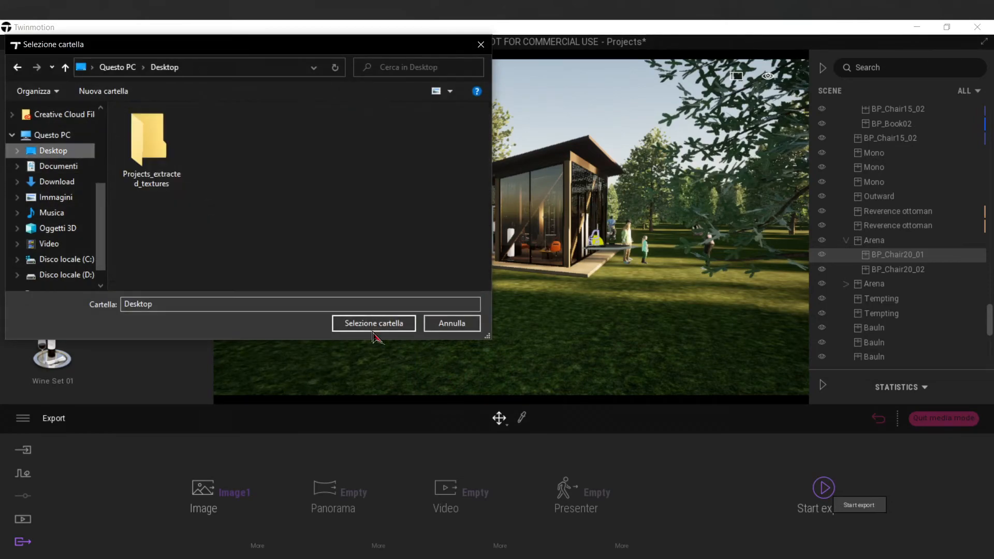
left_click(374, 324)
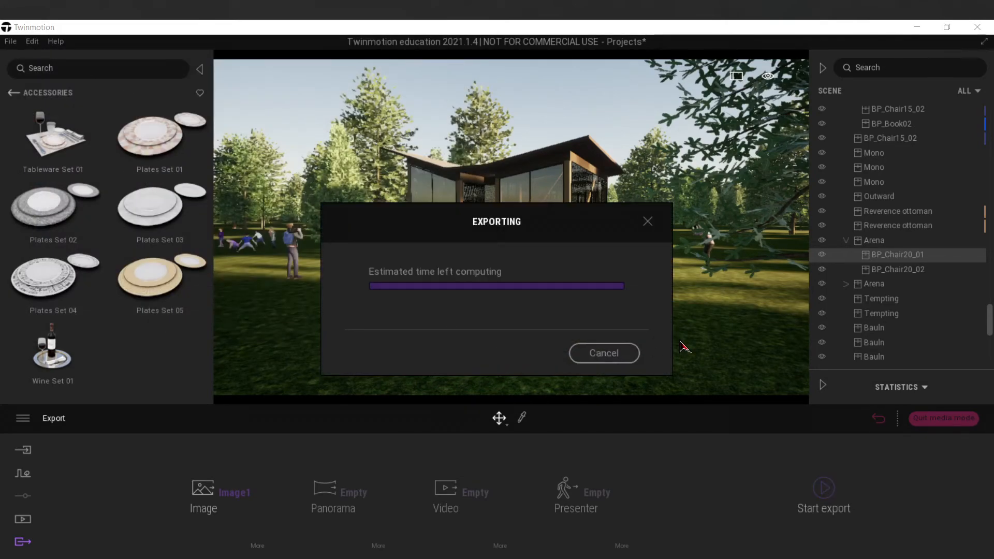